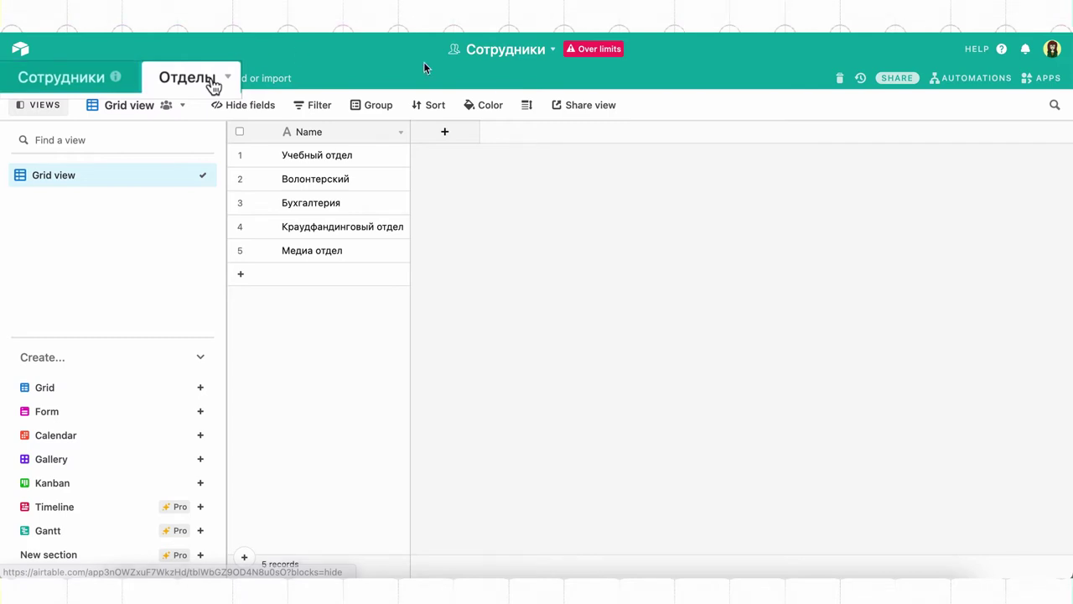
Add a field named Сотрудники to the Отделы table that links to the Сотрудники table and allows multiple records
{"action": "left_click", "coordinate": [474, 134]}
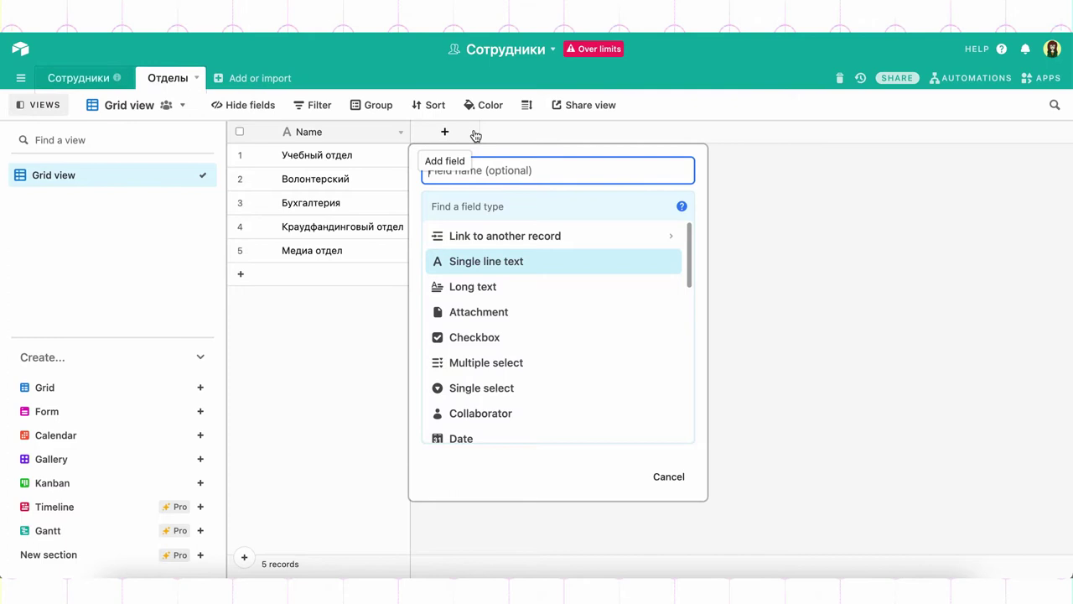
{"action": "left_click", "coordinate": [495, 236]}
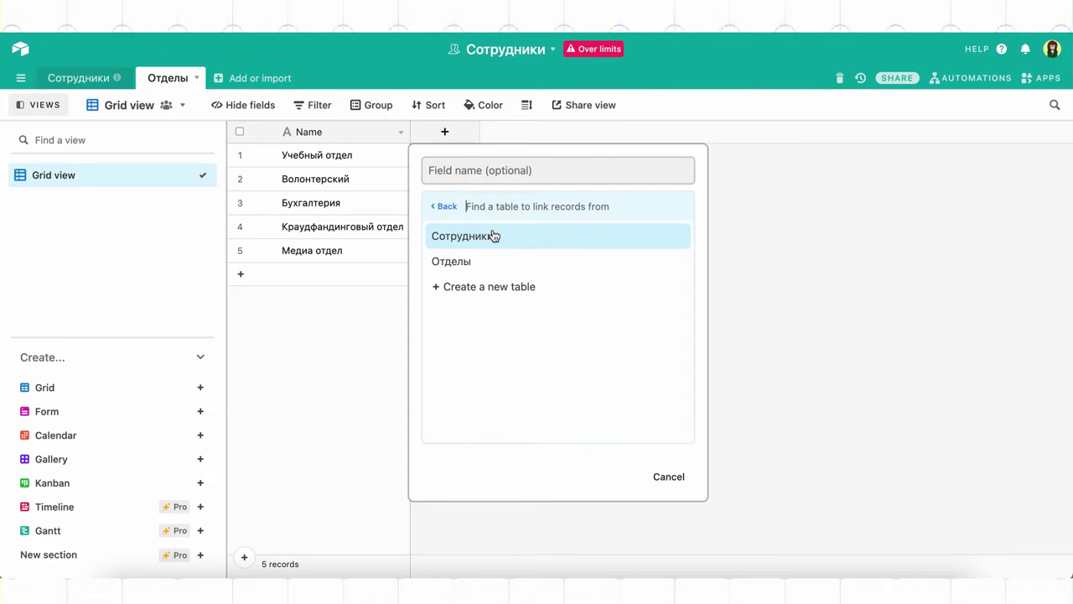
{"action": "left_click", "coordinate": [495, 235]}
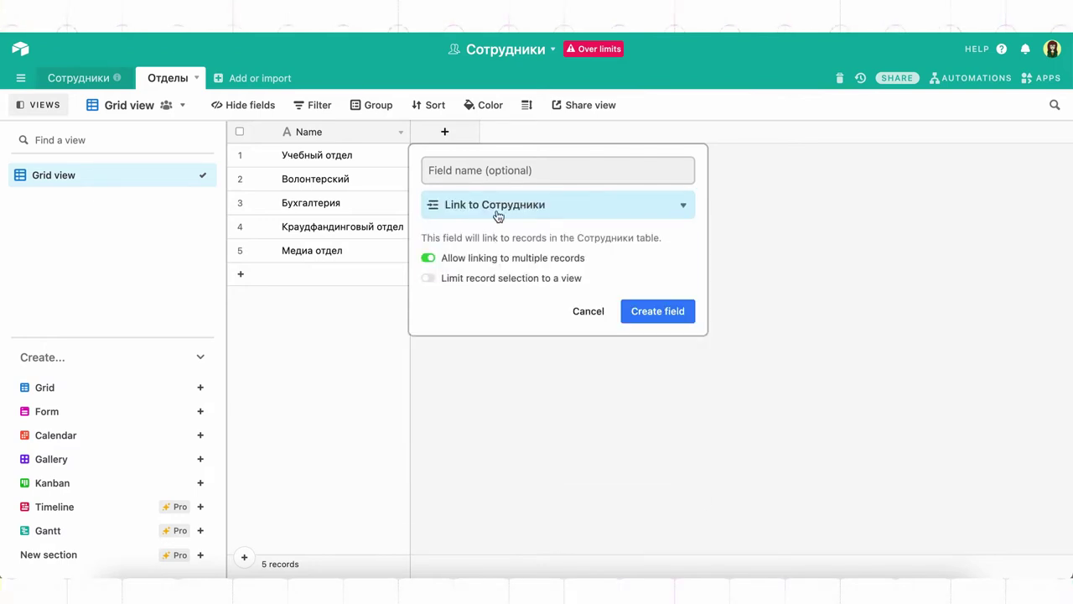
{"action": "left_click", "coordinate": [511, 170]}
{"action": "type", "text": "Сотрудники"}
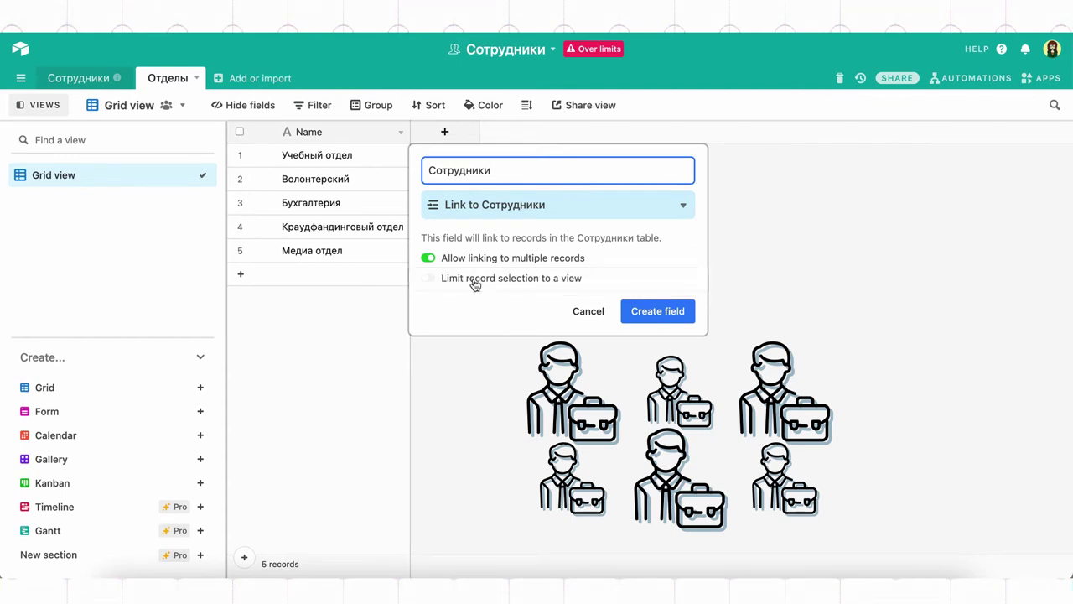
{"action": "left_click", "coordinate": [677, 308]}
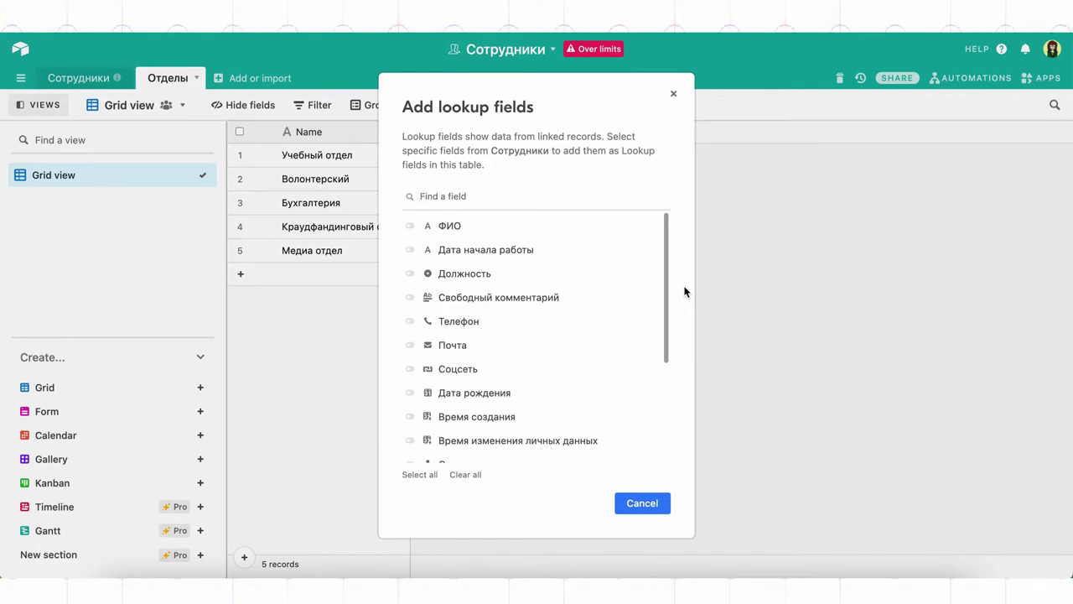
Add a lookup field for Возраст from the linked Сотрудники table
{"action": "scroll", "coordinate": [551, 355], "scroll_direction": "down", "scroll_amount": 3}
{"action": "left_click", "coordinate": [554, 353]}
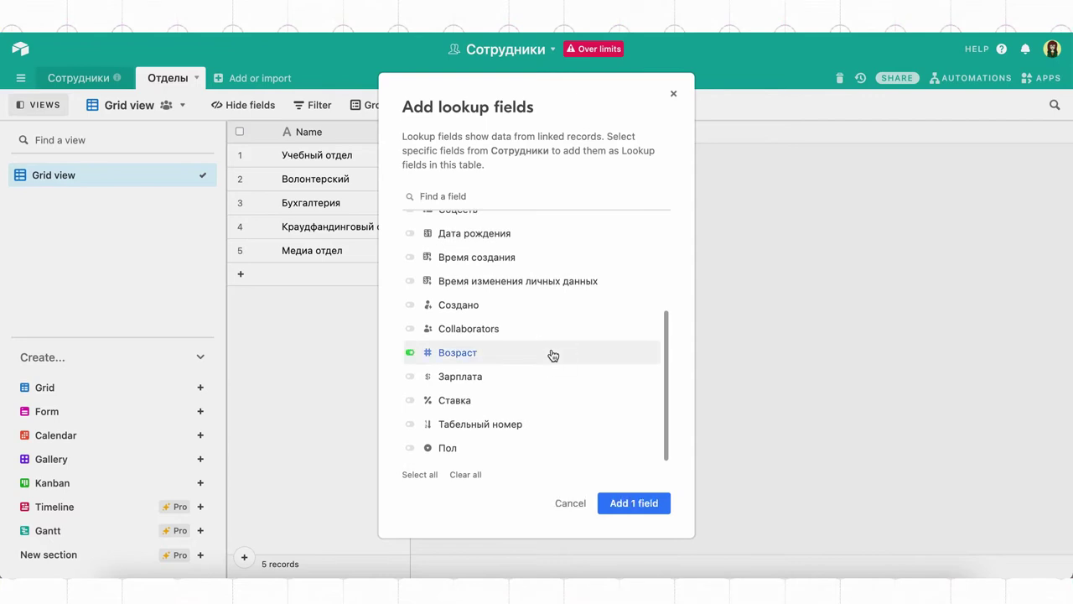
{"action": "left_click", "coordinate": [621, 503]}
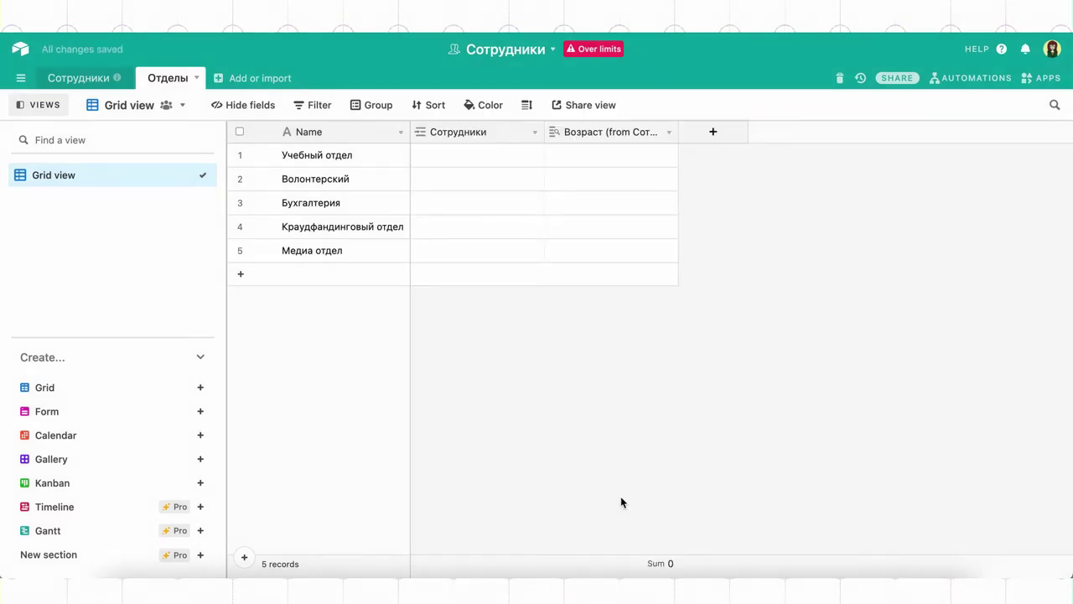
Link the existing Бухгалтер employee record with start date 06.11.2018 to the Бухгалтерия department
{"action": "left_click", "coordinate": [508, 132]}
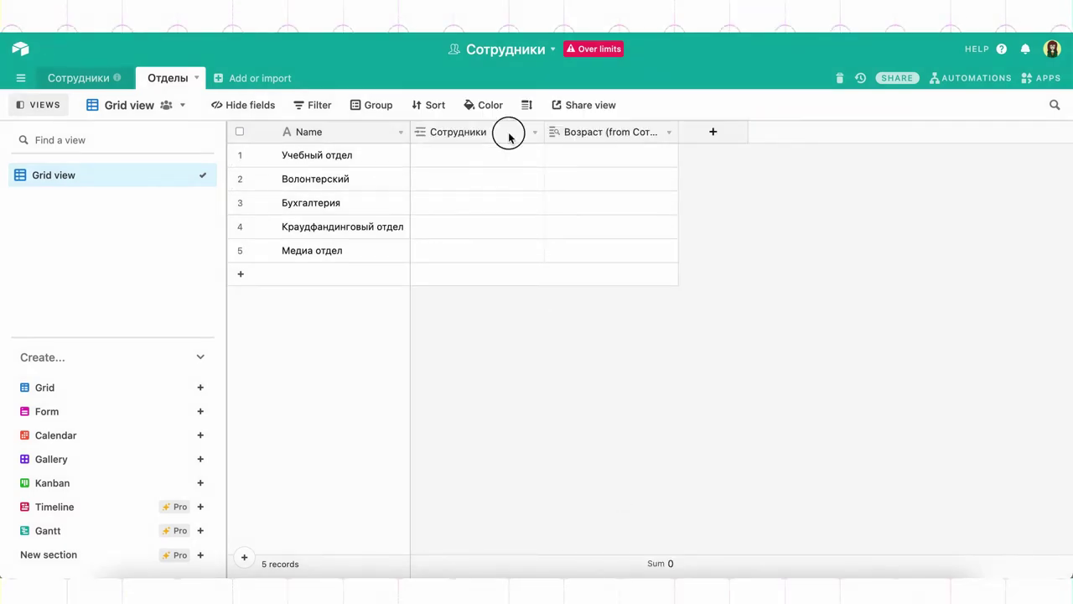
{"action": "left_click", "coordinate": [582, 132]}
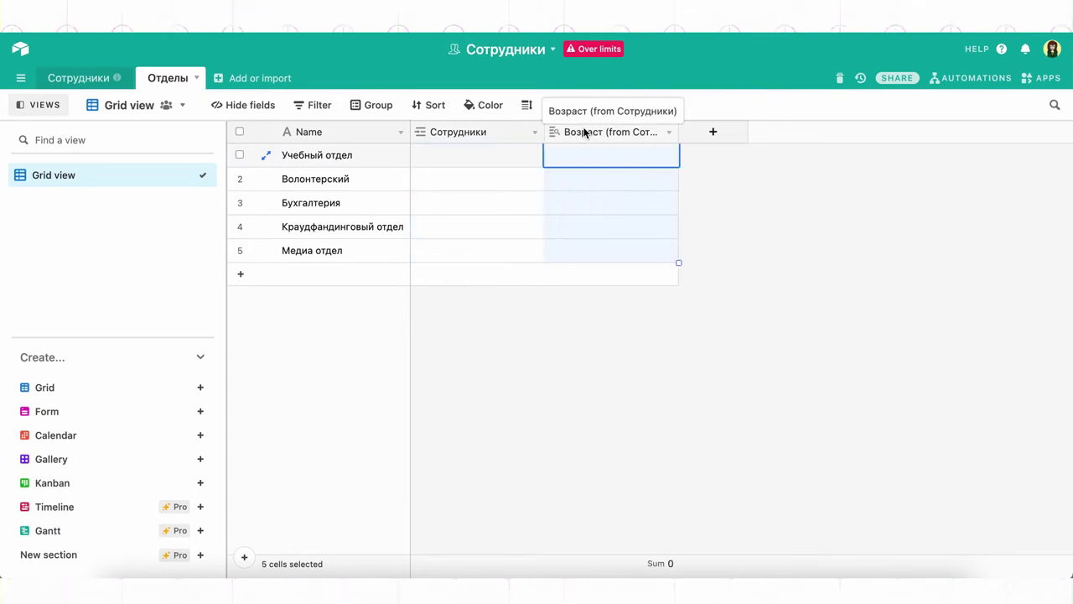
{"action": "left_click", "coordinate": [458, 202]}
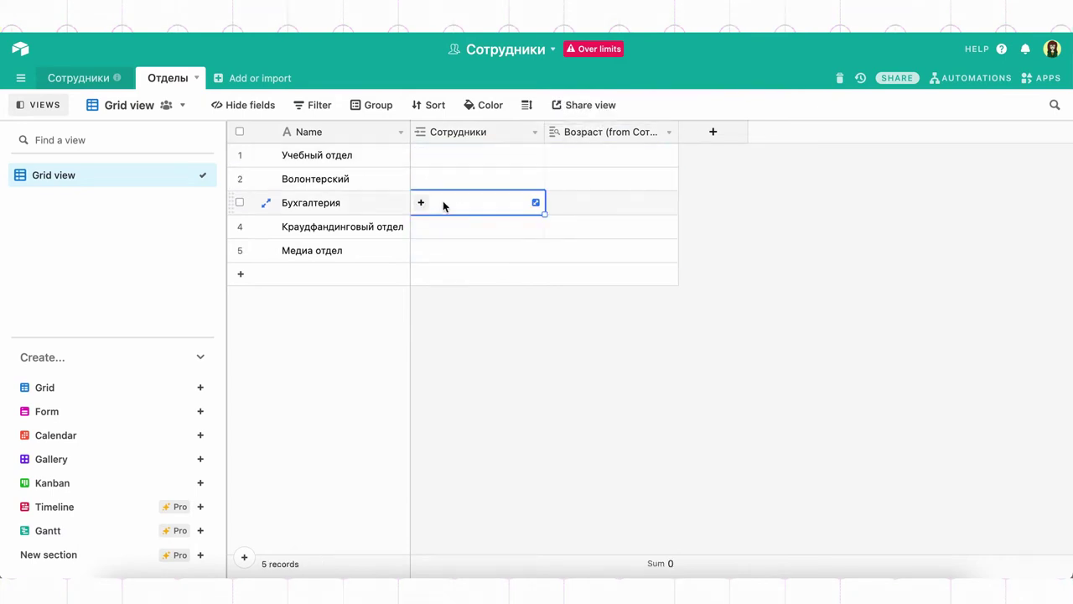
{"action": "left_click", "coordinate": [423, 203]}
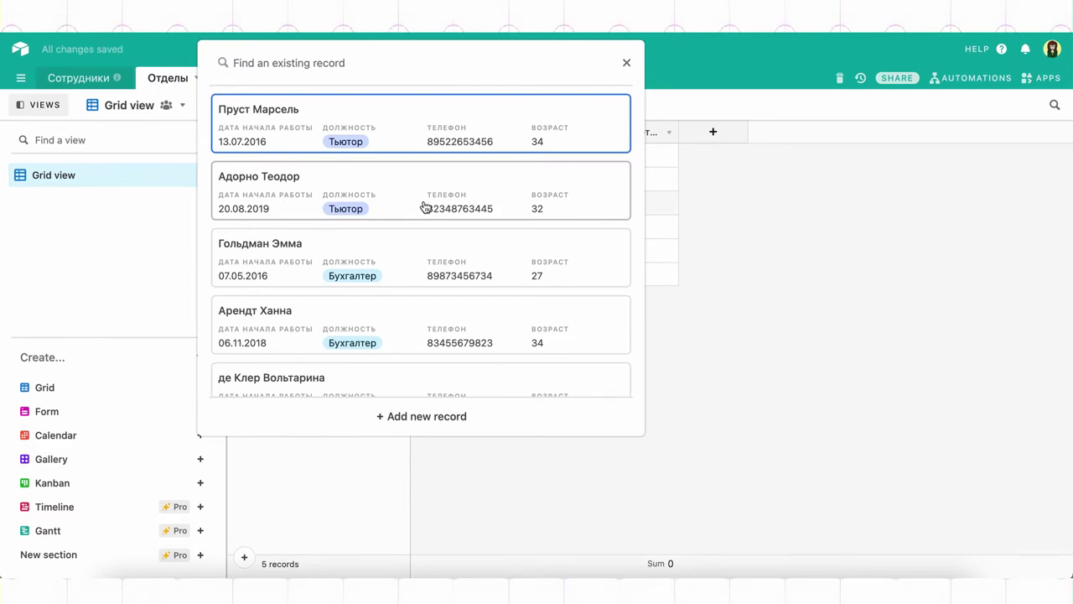
{"action": "left_click", "coordinate": [414, 309]}
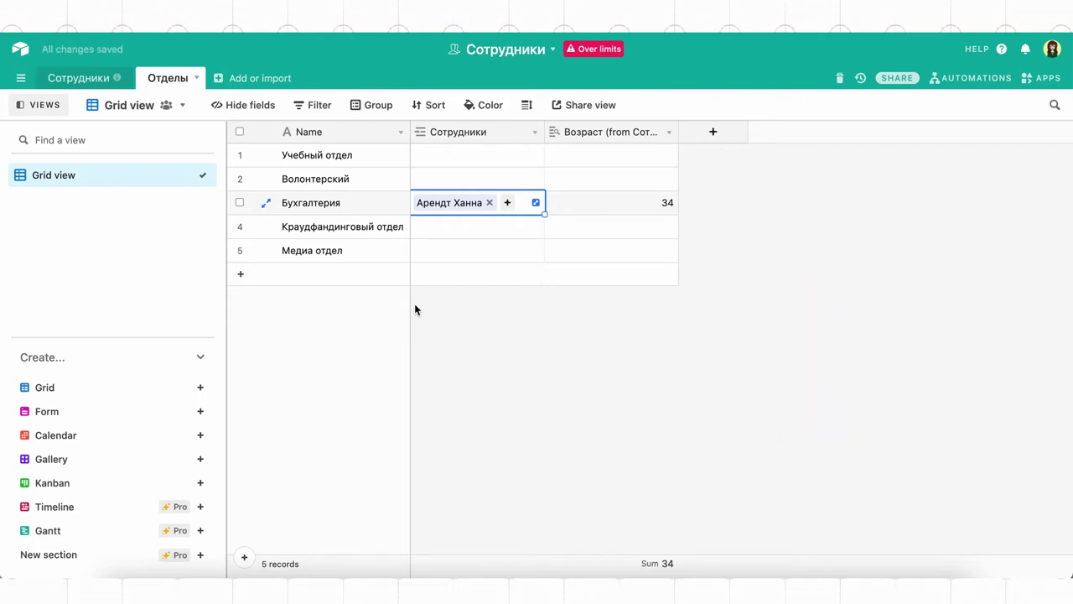
Set Возраст to 35 in the employee record linked to Бухгалтерия and check the department's lookup cell
{"action": "left_click", "coordinate": [475, 210]}
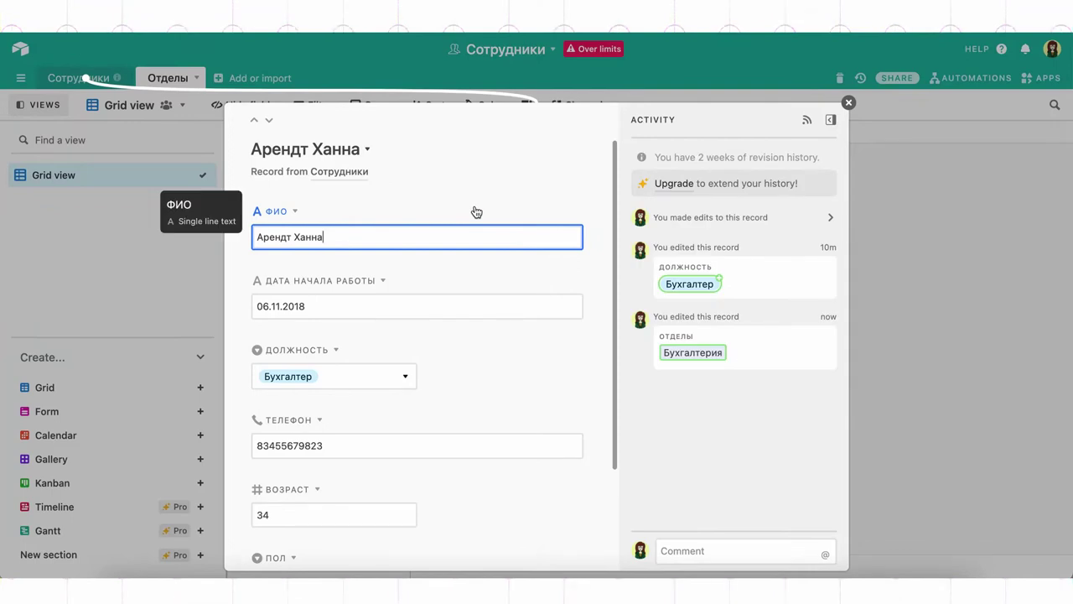
{"action": "scroll", "coordinate": [413, 426], "scroll_direction": "down", "scroll_amount": 1}
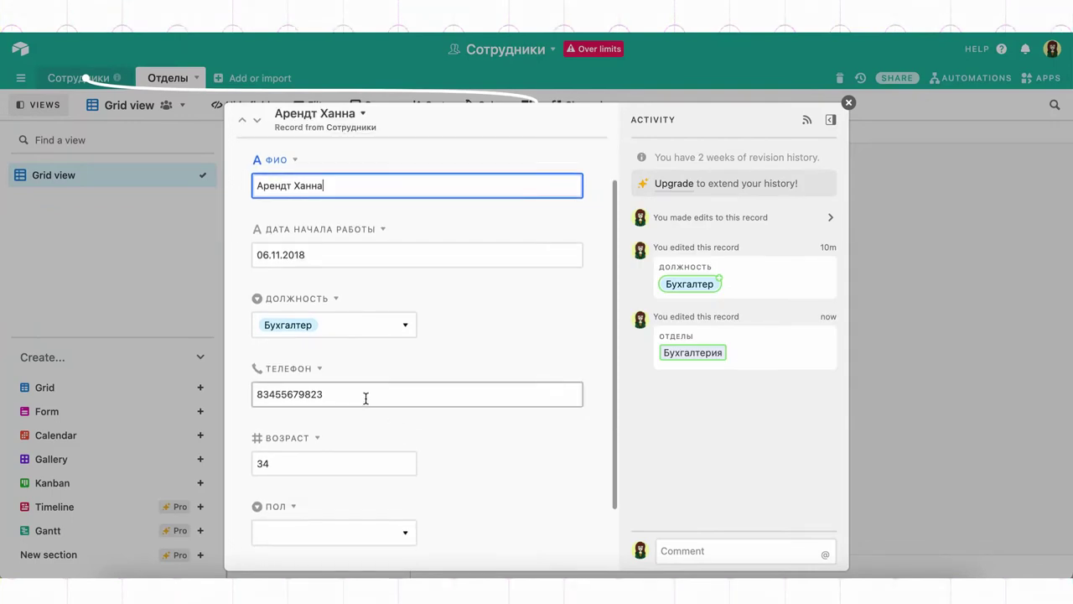
{"action": "scroll", "coordinate": [366, 398], "scroll_direction": "down", "scroll_amount": 1}
{"action": "left_click", "coordinate": [338, 404]}
{"action": "key", "text": "BackSpace"}
{"action": "left_click", "coordinate": [505, 427]}
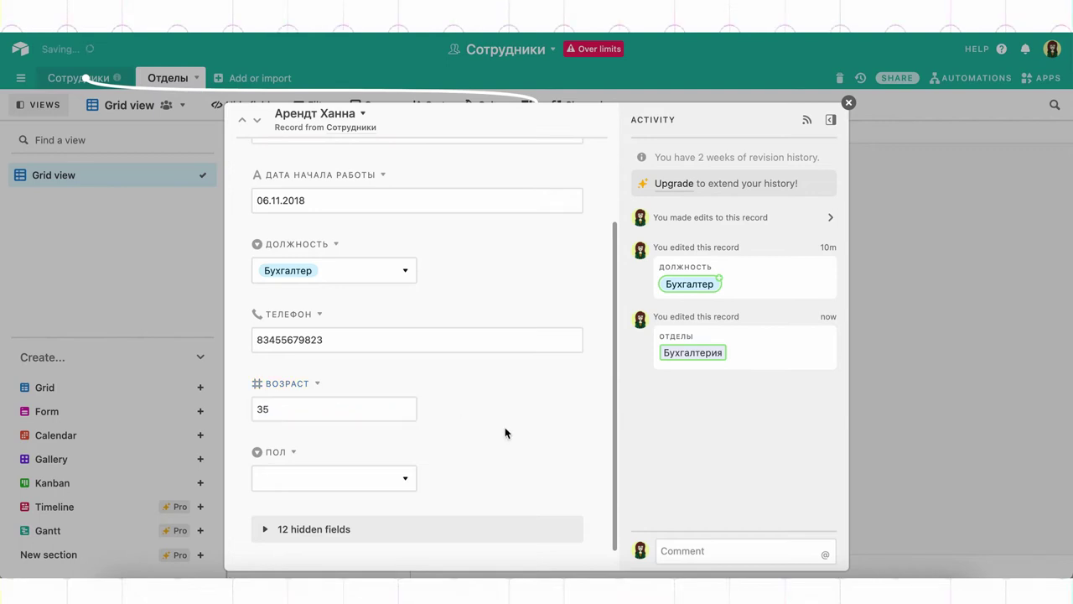
{"action": "left_click", "coordinate": [891, 381]}
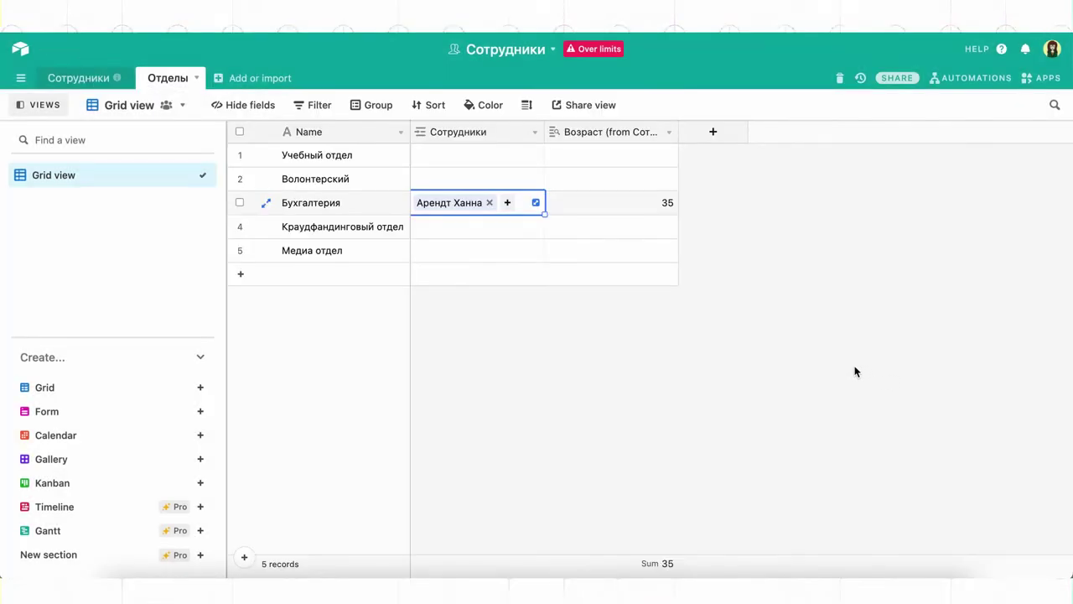
{"action": "left_click", "coordinate": [658, 215]}
{"action": "left_click", "coordinate": [657, 216]}
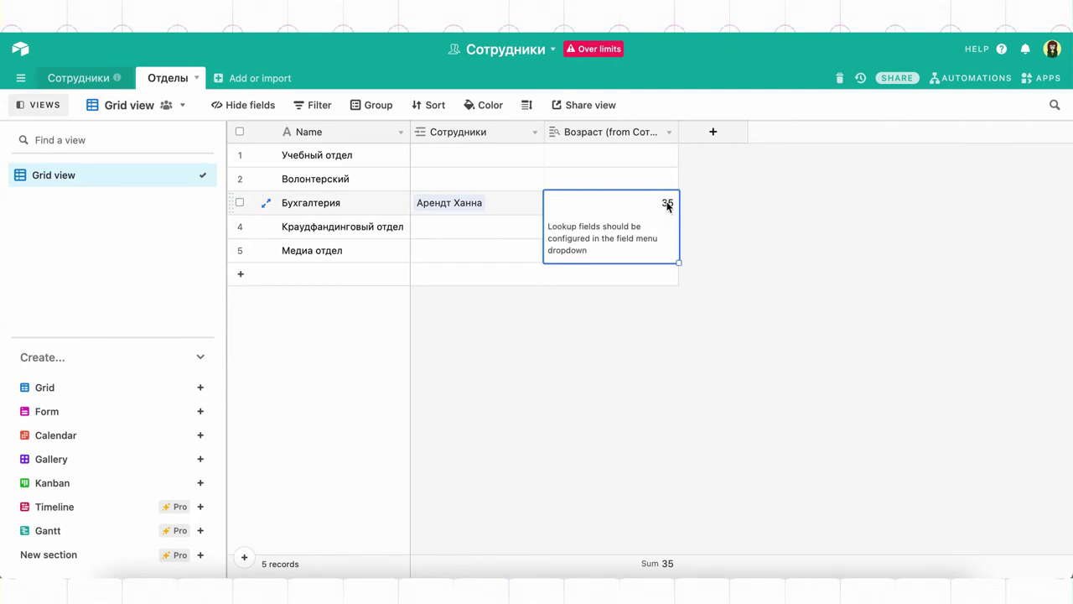
Create a new linked employee record from the Волонтерский department's Сотрудники cell, entering the employee's full name
{"action": "left_click", "coordinate": [525, 175]}
{"action": "left_click", "coordinate": [421, 177]}
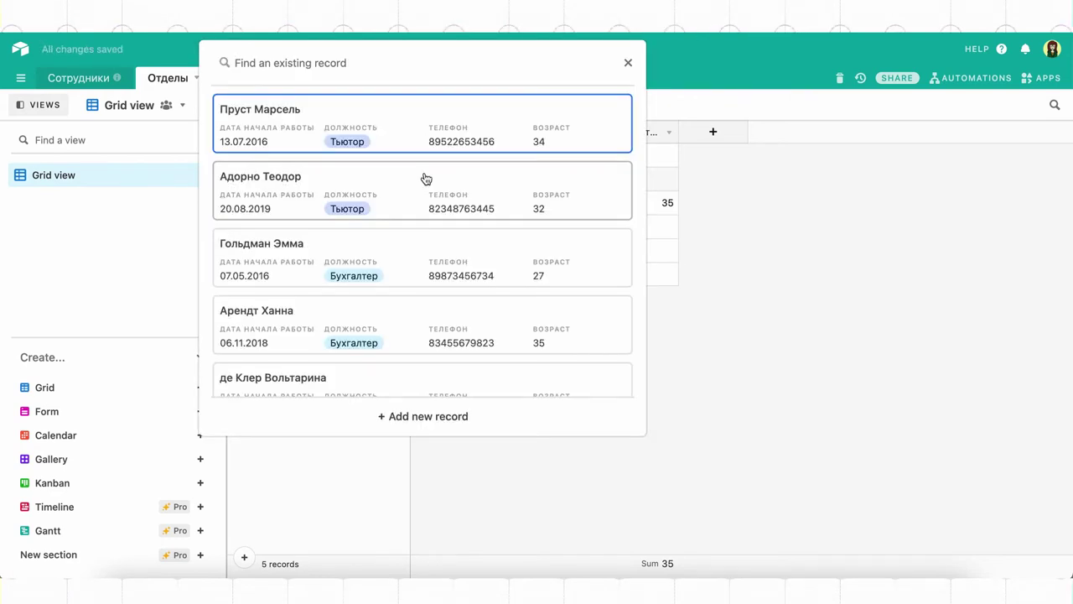
{"action": "left_click", "coordinate": [371, 72]}
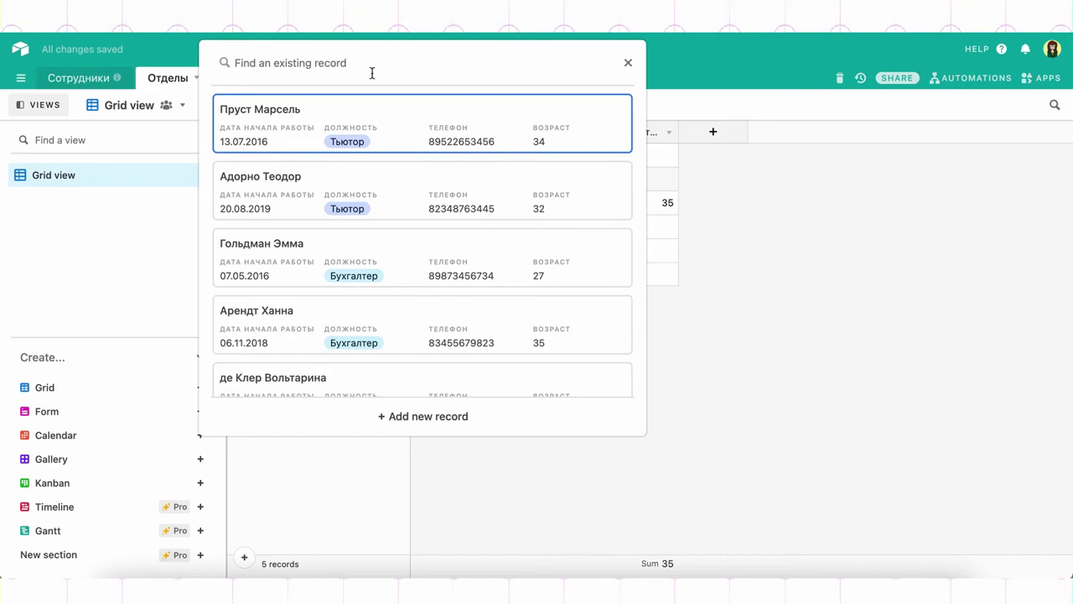
{"action": "type", "text": "Коллонтай"}
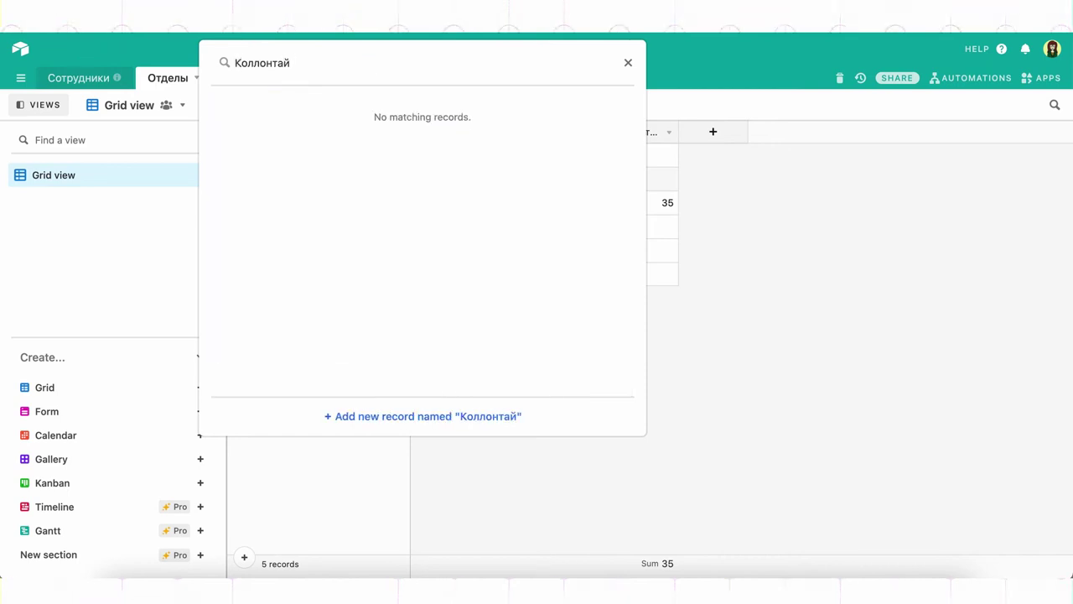
{"action": "type", "text": " Але"}
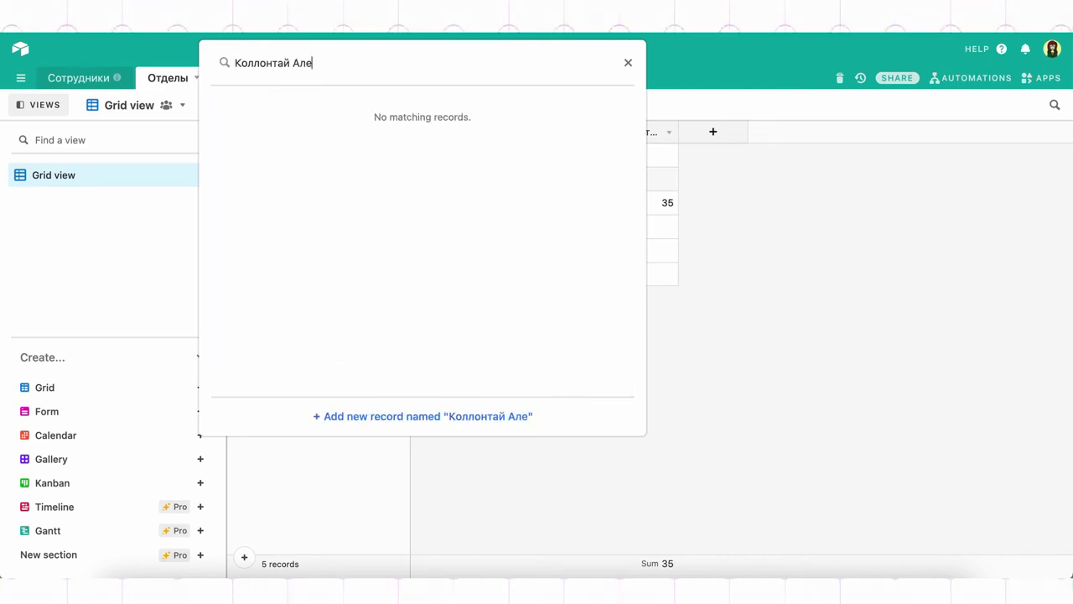
{"action": "type", "text": "ксандра"}
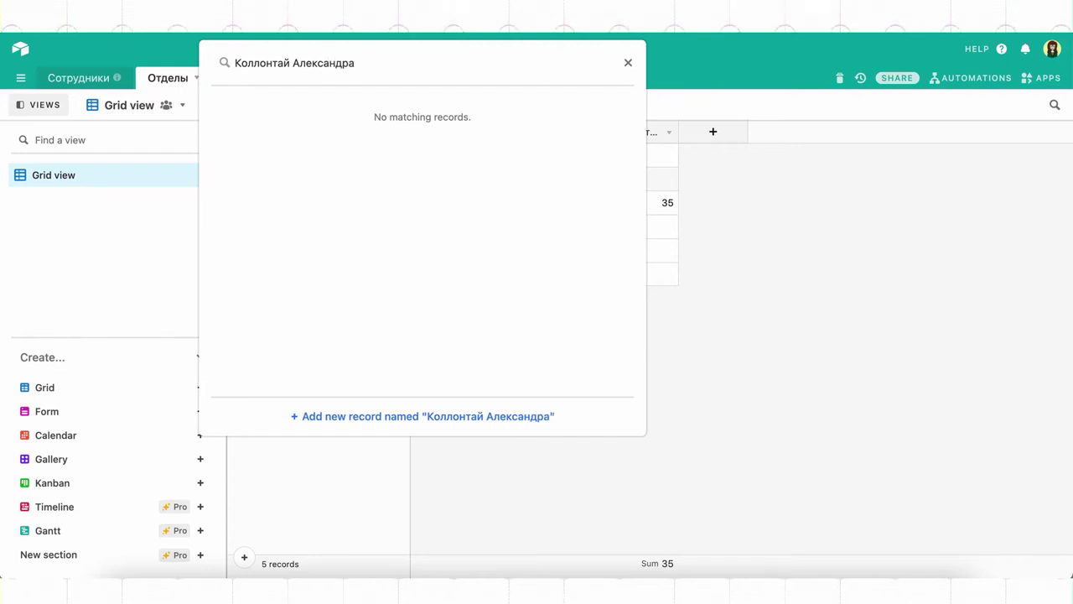
{"action": "left_click", "coordinate": [392, 422]}
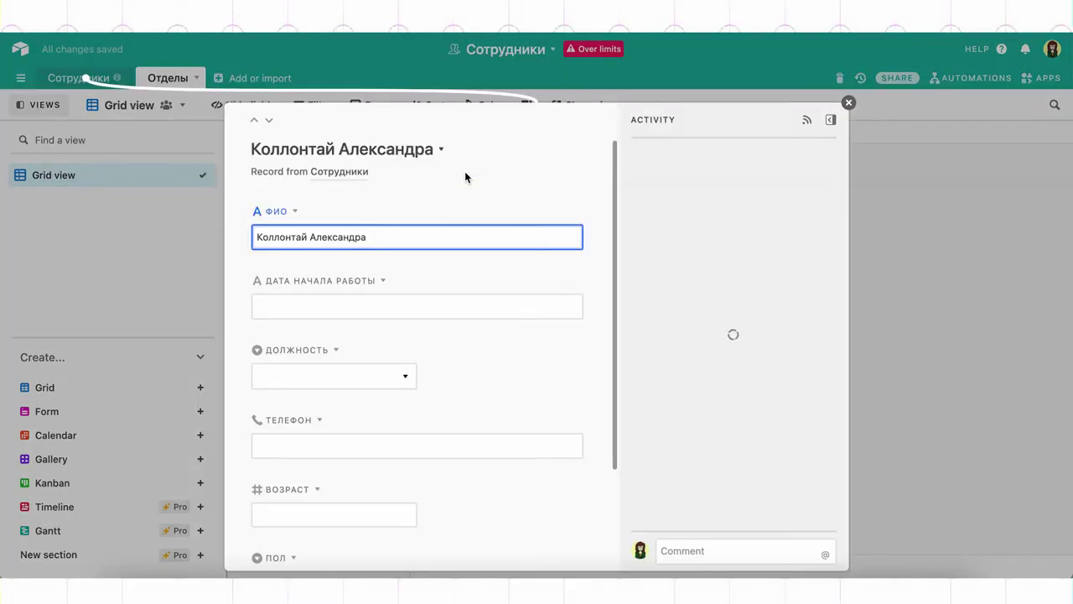
Set the new employee's Должность to Координатор волонтеров and Возраст to 26, closing the record
{"action": "left_click", "coordinate": [393, 376]}
{"action": "left_click", "coordinate": [354, 523]}
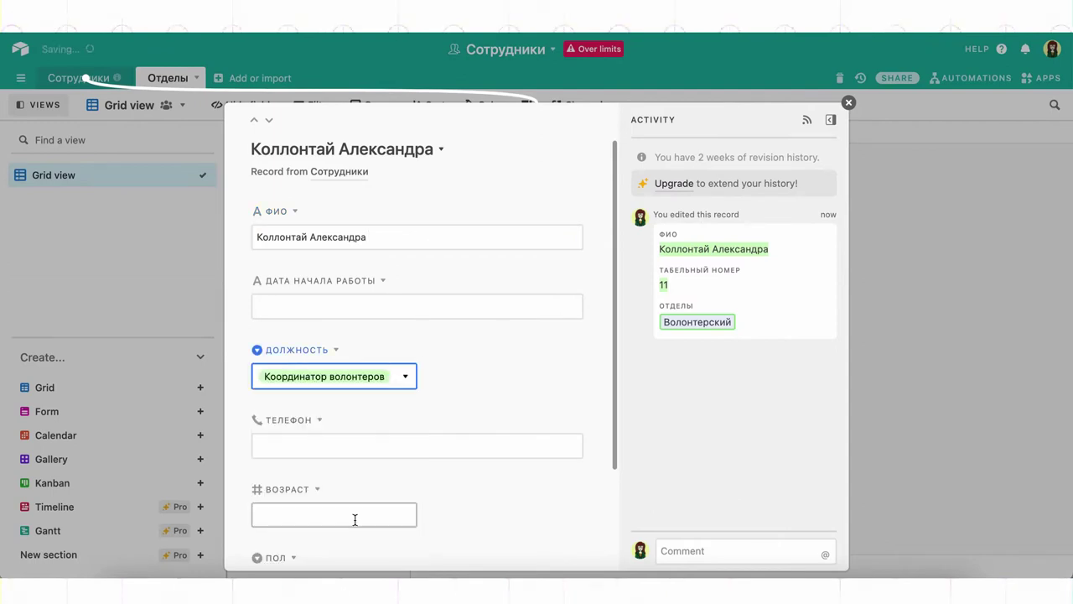
{"action": "left_click", "coordinate": [357, 514]}
{"action": "type", "text": "26"}
{"action": "left_click", "coordinate": [864, 370]}
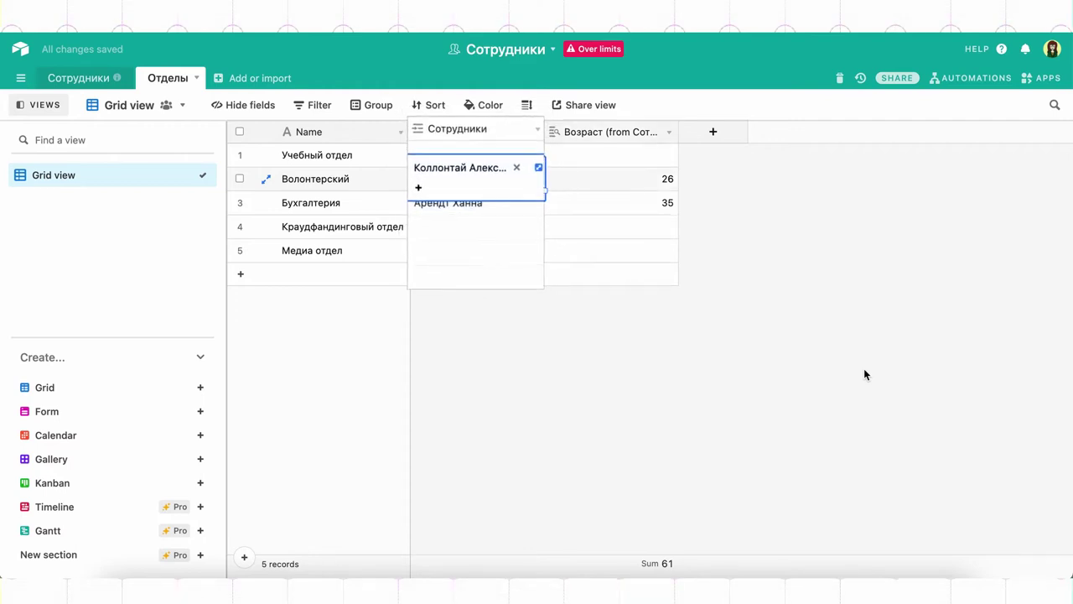
Set Возраст to 29 for the newly added employee in the last row of the Сотрудники table
{"action": "left_click", "coordinate": [99, 78]}
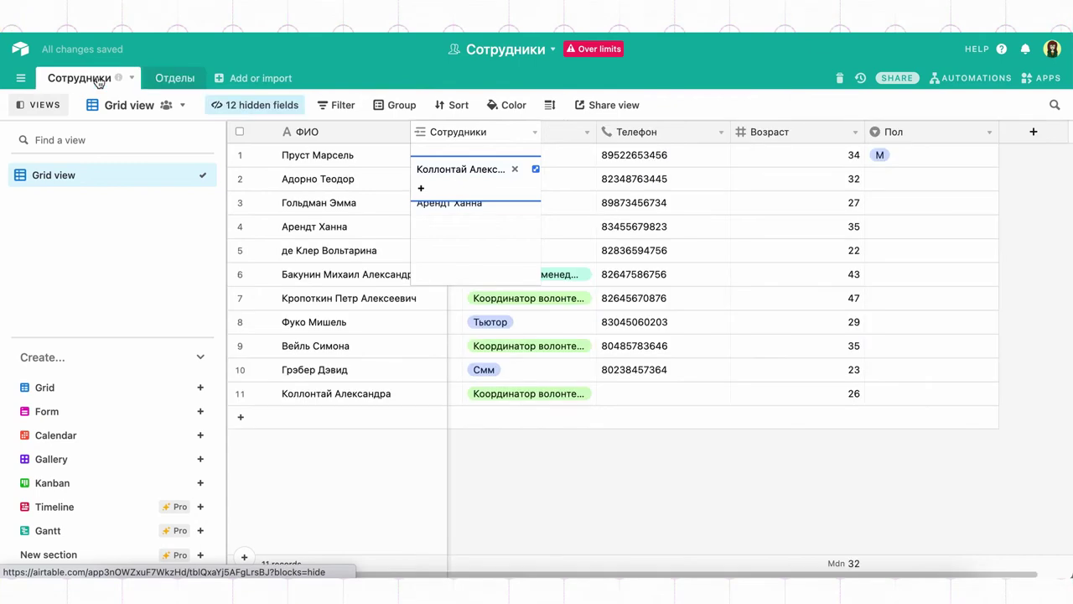
{"action": "left_click", "coordinate": [352, 393]}
{"action": "left_click", "coordinate": [515, 393]}
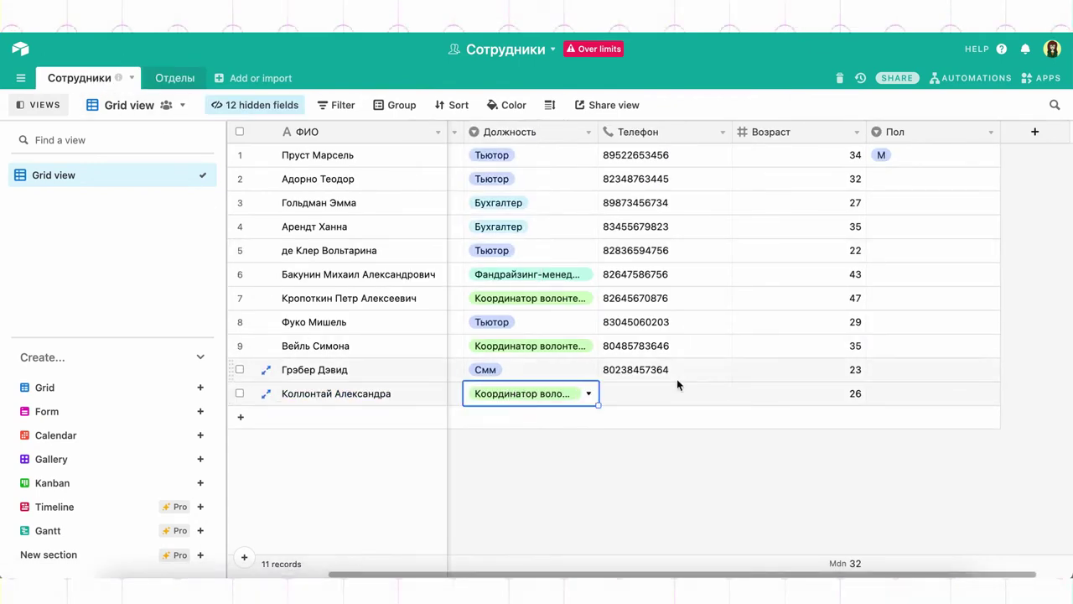
{"action": "left_click", "coordinate": [843, 393]}
{"action": "type", "text": "29"}
{"action": "left_click", "coordinate": [719, 459]}
Check the Возраст lookup cell of the Волонтерский department in the Отделы table
{"action": "left_click", "coordinate": [172, 78]}
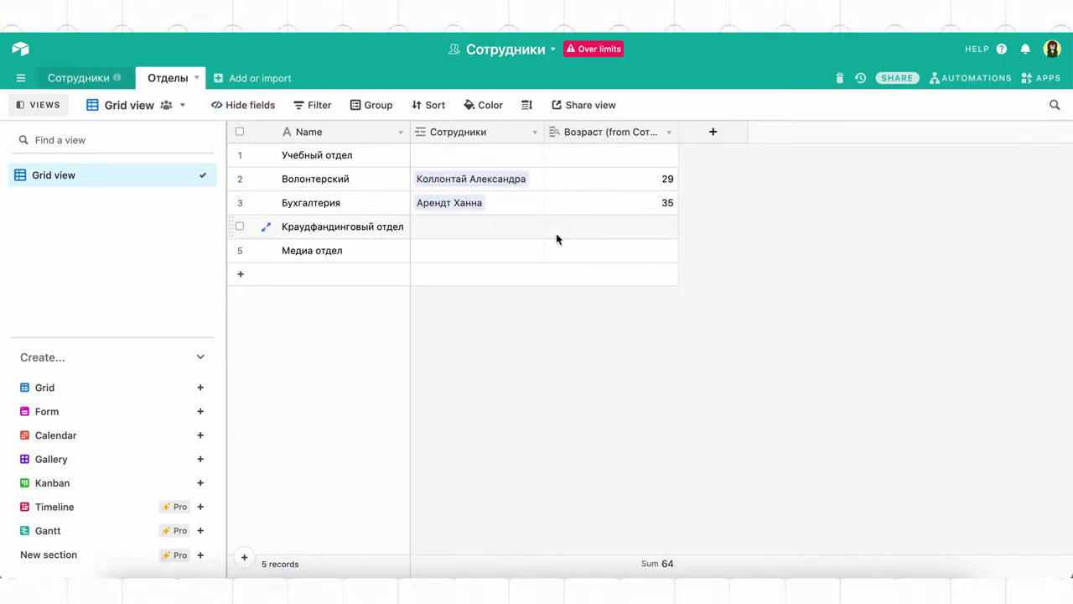
{"action": "left_click", "coordinate": [634, 178]}
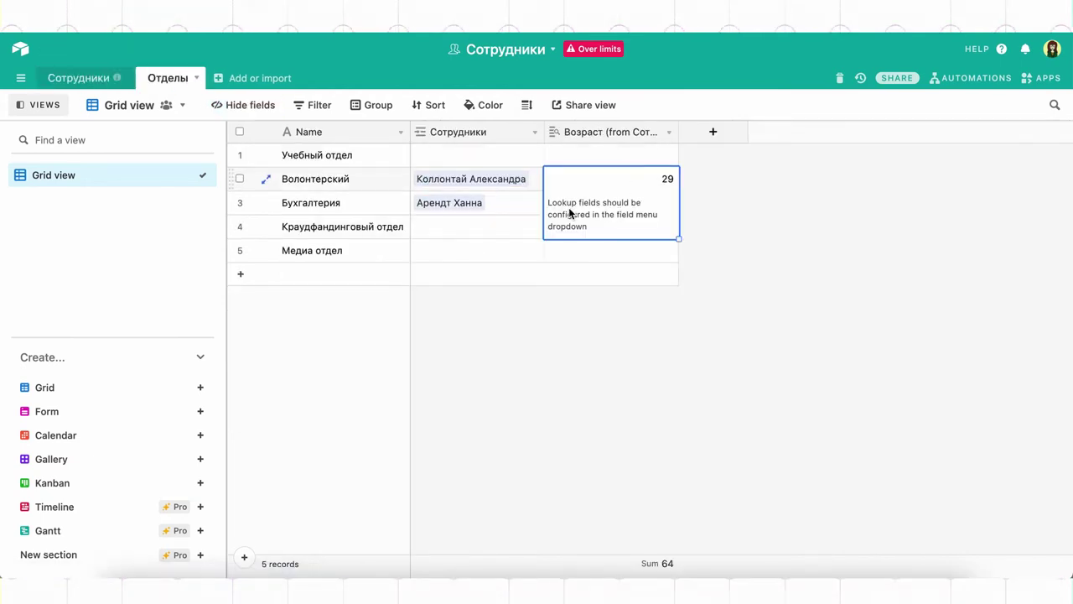
{"action": "left_click", "coordinate": [563, 340]}
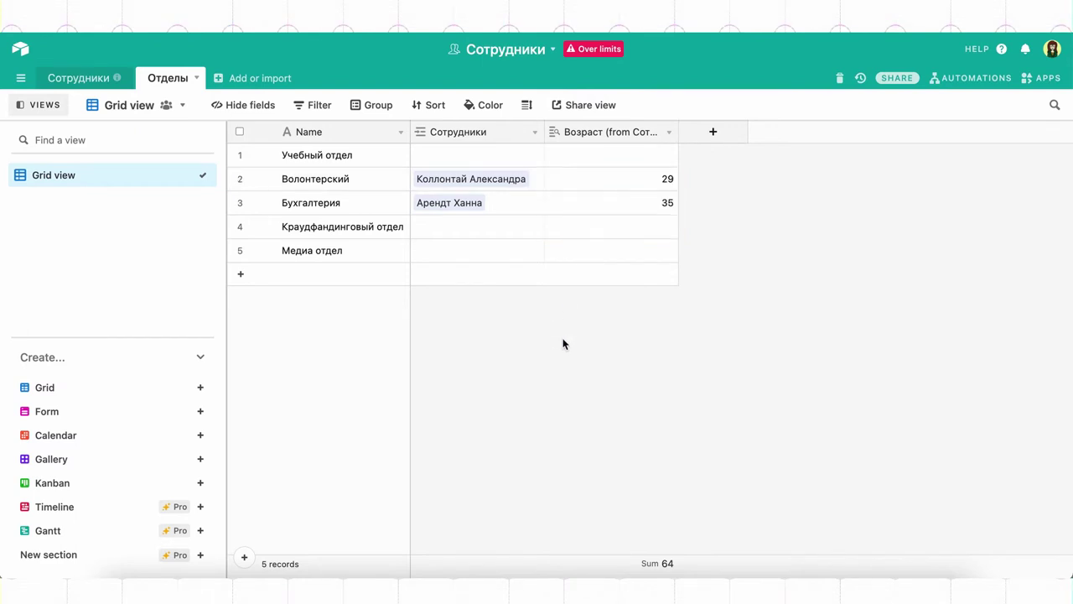
Show the hidden Отделы field in the Сотрудники table and look over its column
{"action": "left_click", "coordinate": [89, 79]}
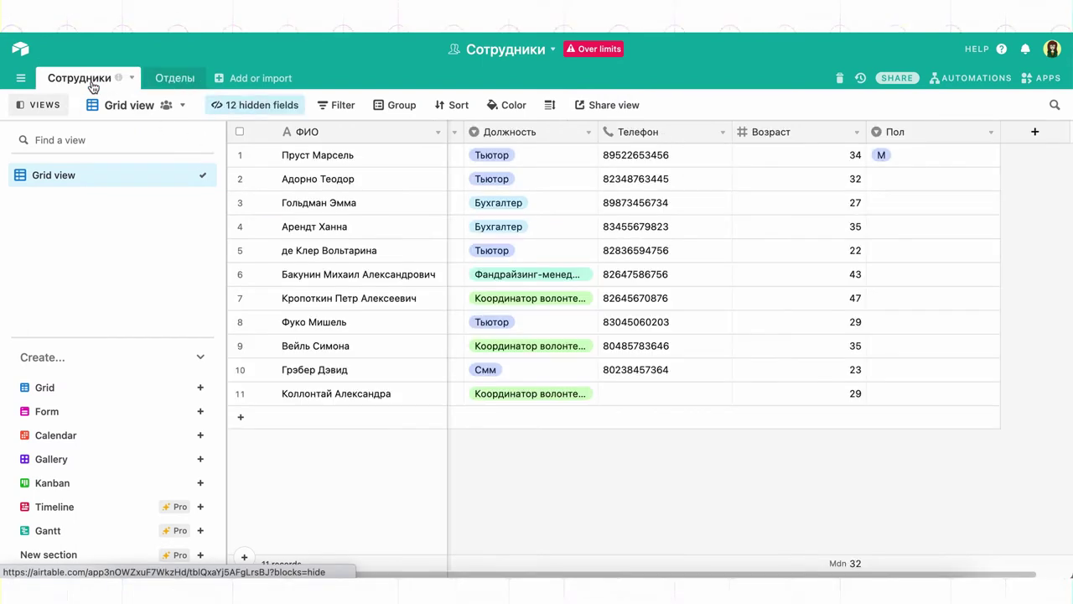
{"action": "left_click", "coordinate": [296, 106]}
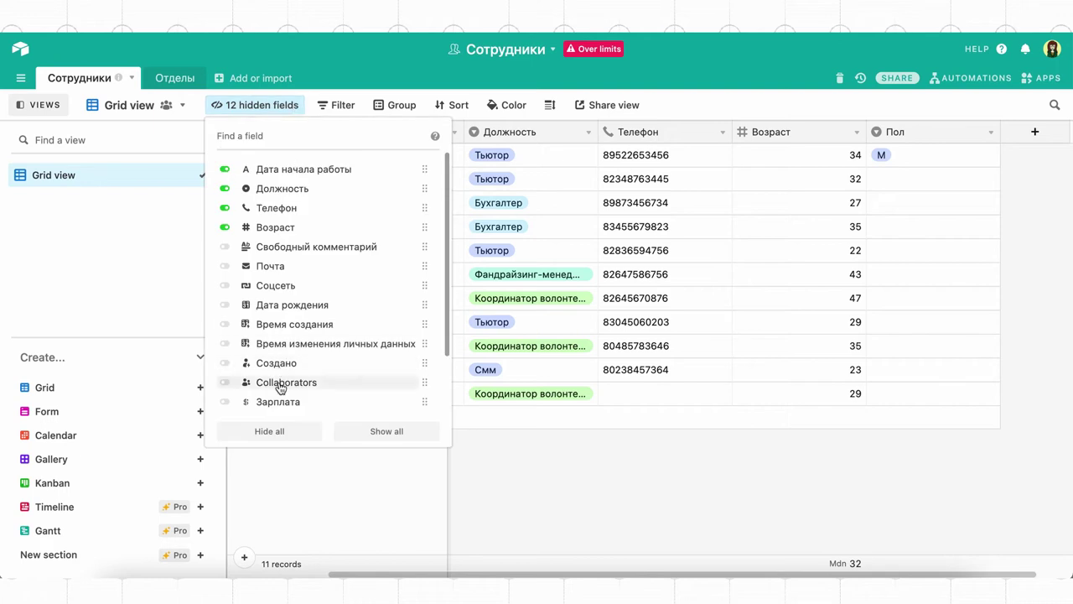
{"action": "scroll", "coordinate": [280, 387], "scroll_direction": "down", "scroll_amount": 2}
{"action": "left_click", "coordinate": [277, 405]}
{"action": "left_click", "coordinate": [618, 533]}
{"action": "scroll", "coordinate": [815, 362], "scroll_direction": "right", "scroll_amount": 4}
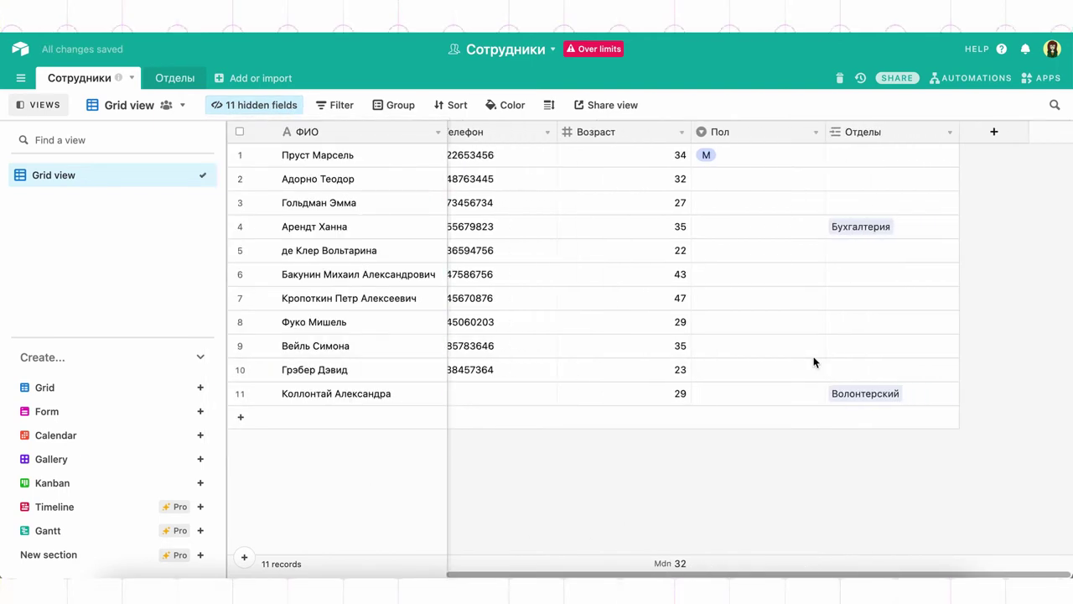
{"action": "left_click", "coordinate": [931, 130]}
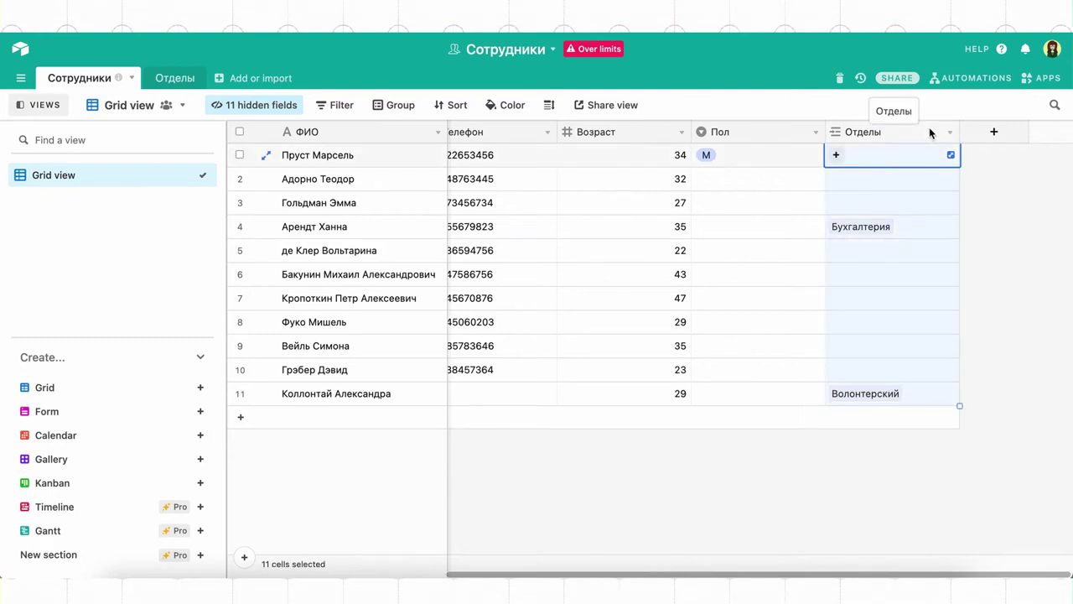
{"action": "left_click", "coordinate": [810, 181]}
{"action": "scroll", "coordinate": [810, 186], "scroll_direction": "left", "scroll_amount": 4}
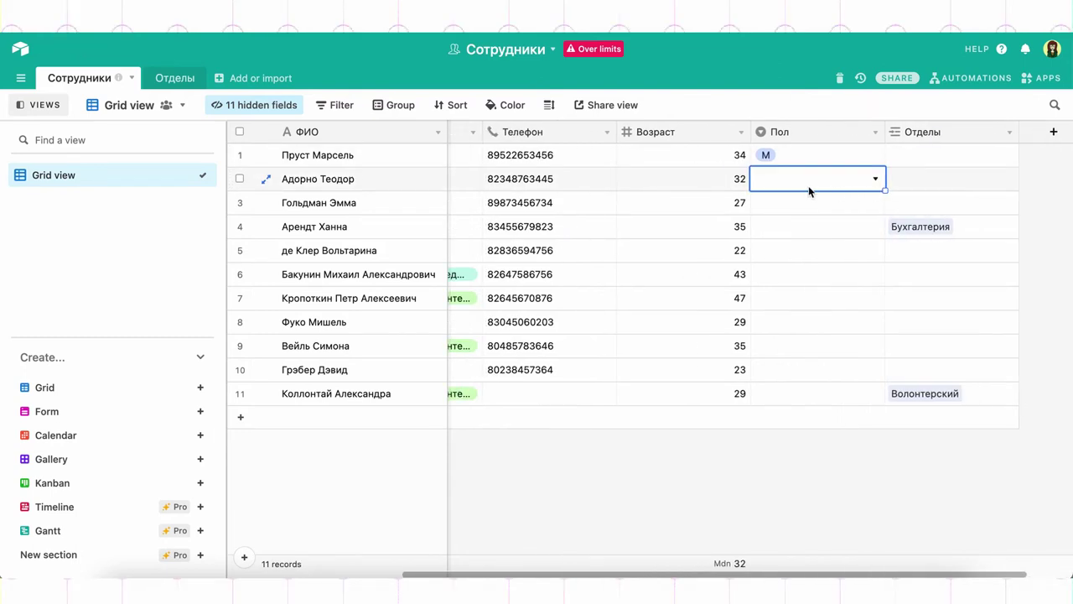
Link the first employee's Отделы cell to Учебный отдел and narrow the Возраст column in the Сотрудники table
{"action": "left_click", "coordinate": [992, 161]}
{"action": "left_click", "coordinate": [939, 159]}
{"action": "left_click", "coordinate": [905, 129]}
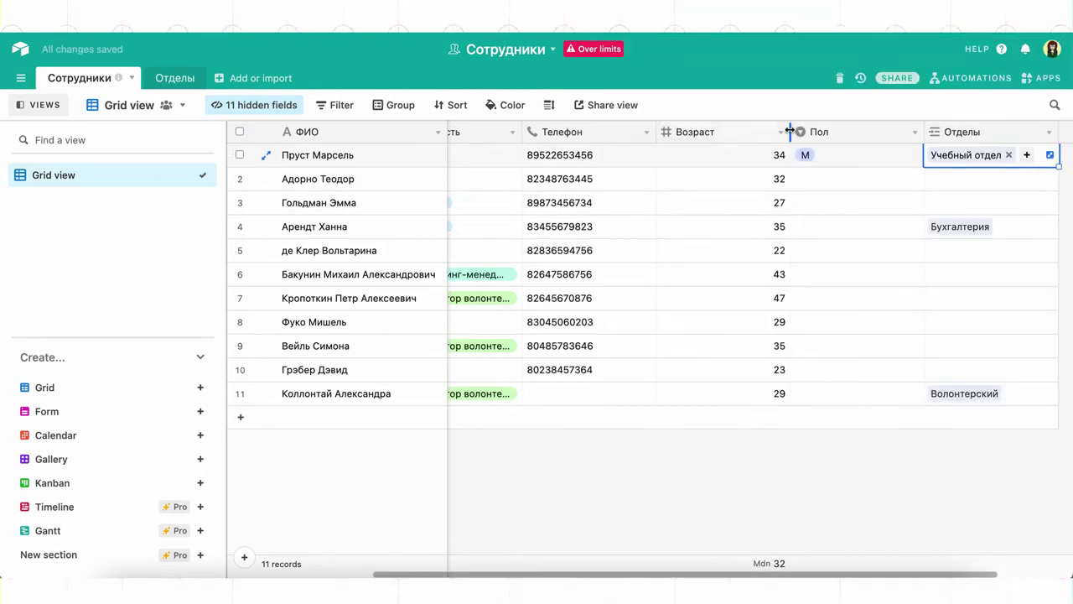
{"action": "left_click_drag", "start_coordinate": [790, 132], "coordinate": [732, 132]}
Copy the Учебный отдел link from the first row into the Отделы cells of the other Тьютор employees in rows 2, 5 and 8
{"action": "key", "text": "ctrl+c"}
{"action": "left_click", "coordinate": [948, 179]}
{"action": "key", "text": "ctrl+v"}
{"action": "left_click", "coordinate": [947, 250]}
{"action": "key", "text": "ctrl+v"}
{"action": "left_click", "coordinate": [951, 322]}
{"action": "key", "text": "ctrl+v"}
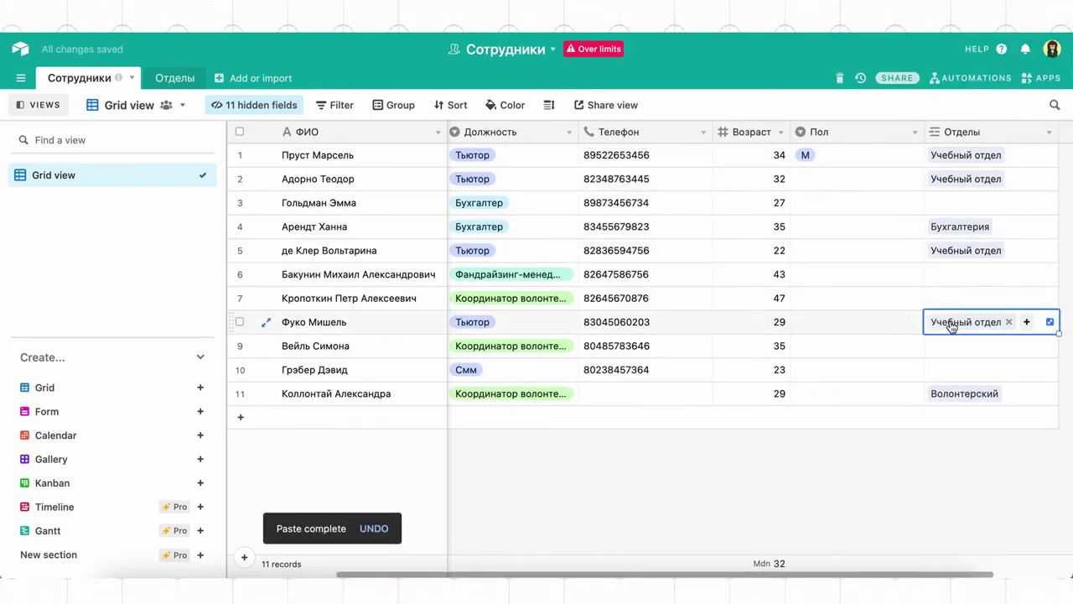
Review the departments available to link in row 2 and the multiple-record linking option in the Отделы field's settings
{"action": "left_click", "coordinate": [998, 185]}
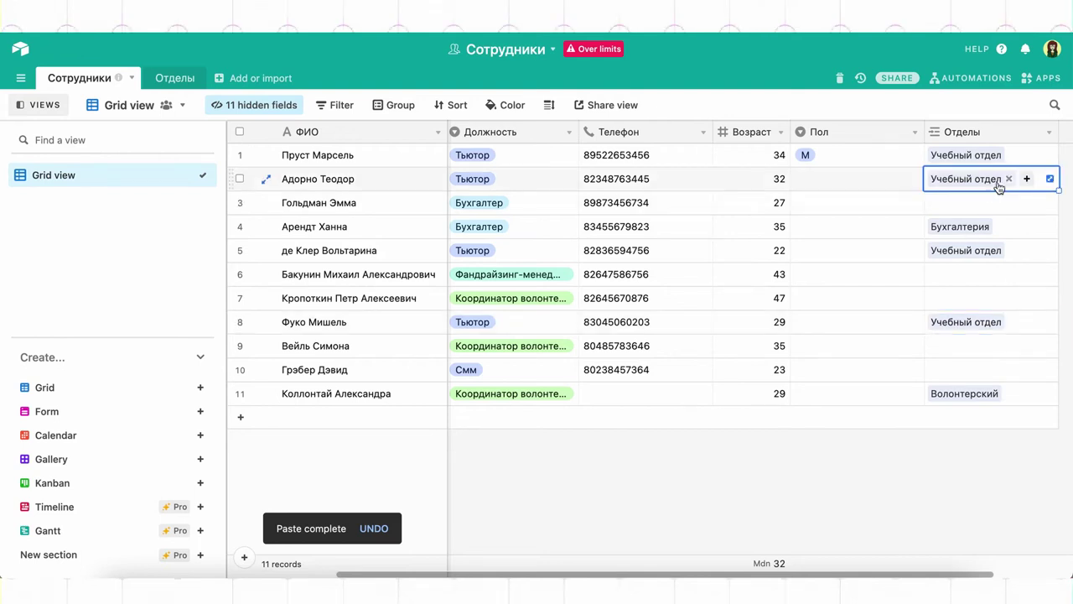
{"action": "left_click", "coordinate": [1025, 180]}
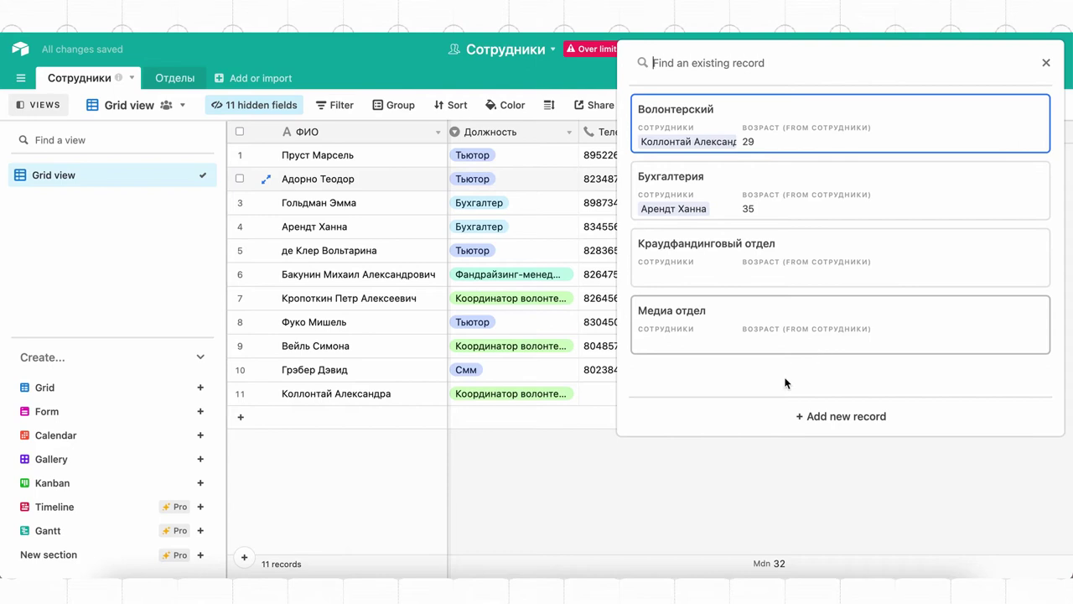
{"action": "left_click", "coordinate": [721, 506]}
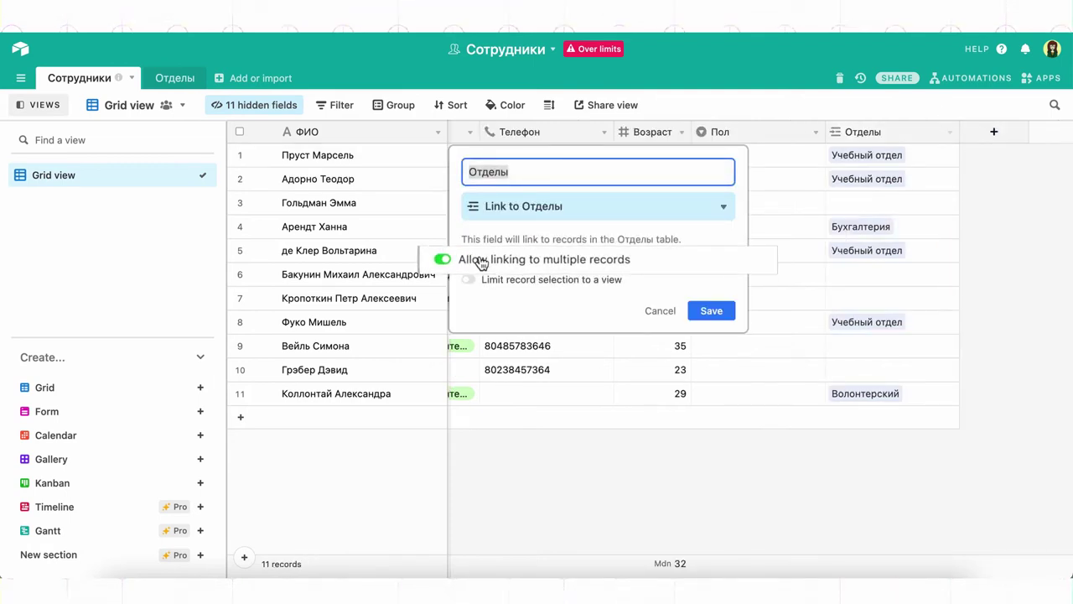
{"action": "left_click", "coordinate": [702, 313]}
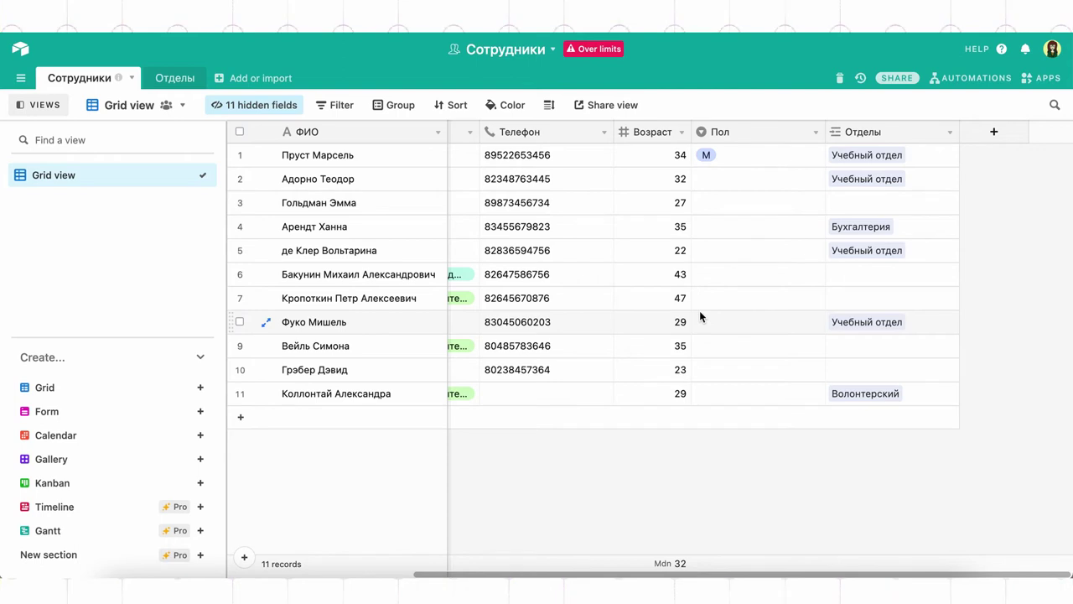
Add a lookup field for Должность through the Сотрудники link in the Отделы table and widen its column
{"action": "left_click", "coordinate": [167, 82]}
{"action": "left_click", "coordinate": [578, 188]}
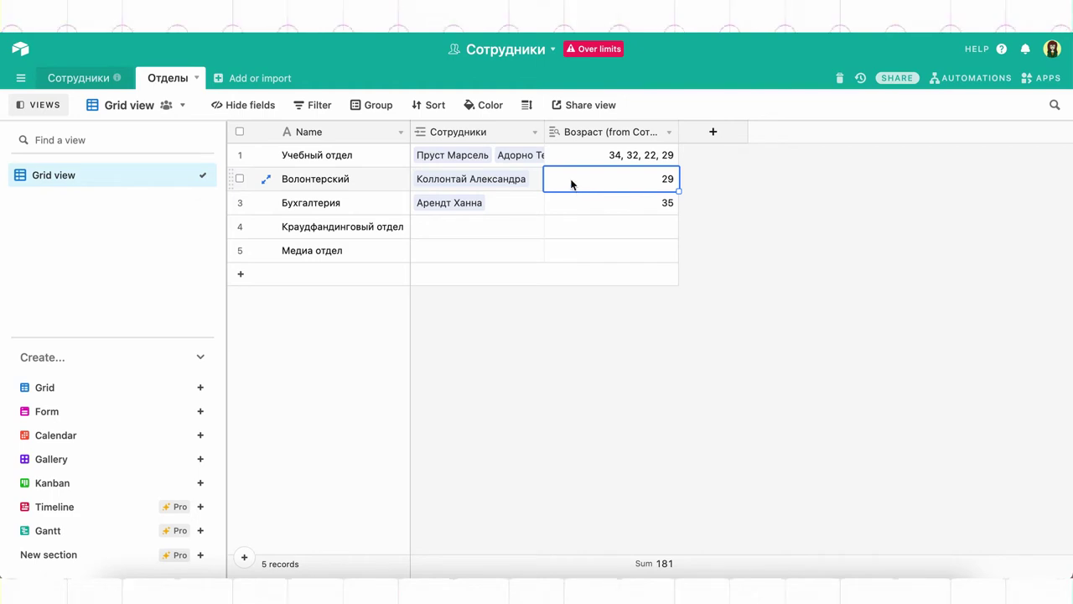
{"action": "right_click", "coordinate": [511, 137]}
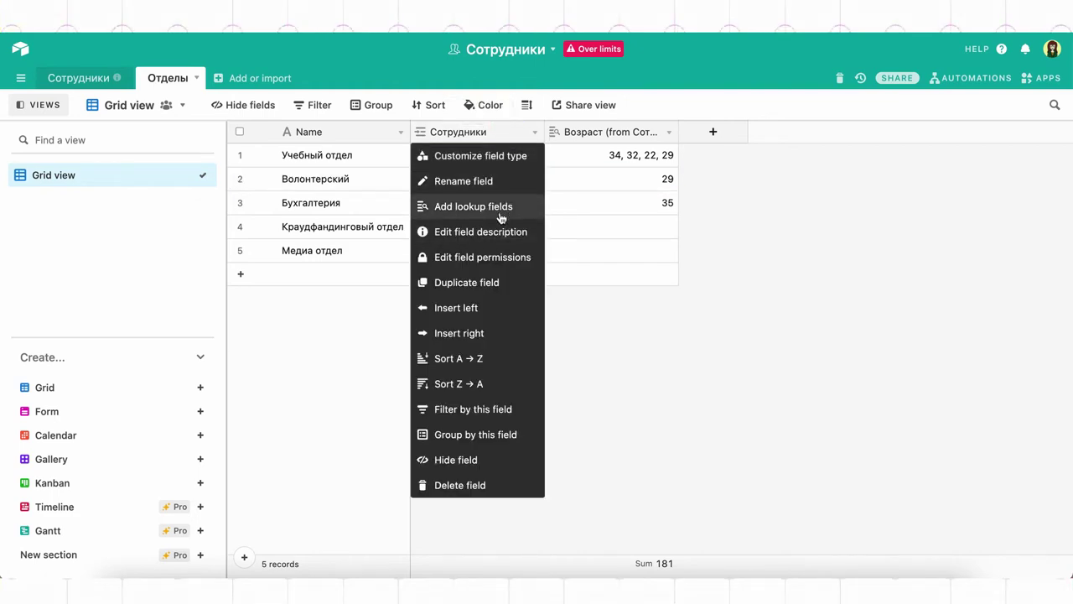
{"action": "left_click", "coordinate": [501, 216]}
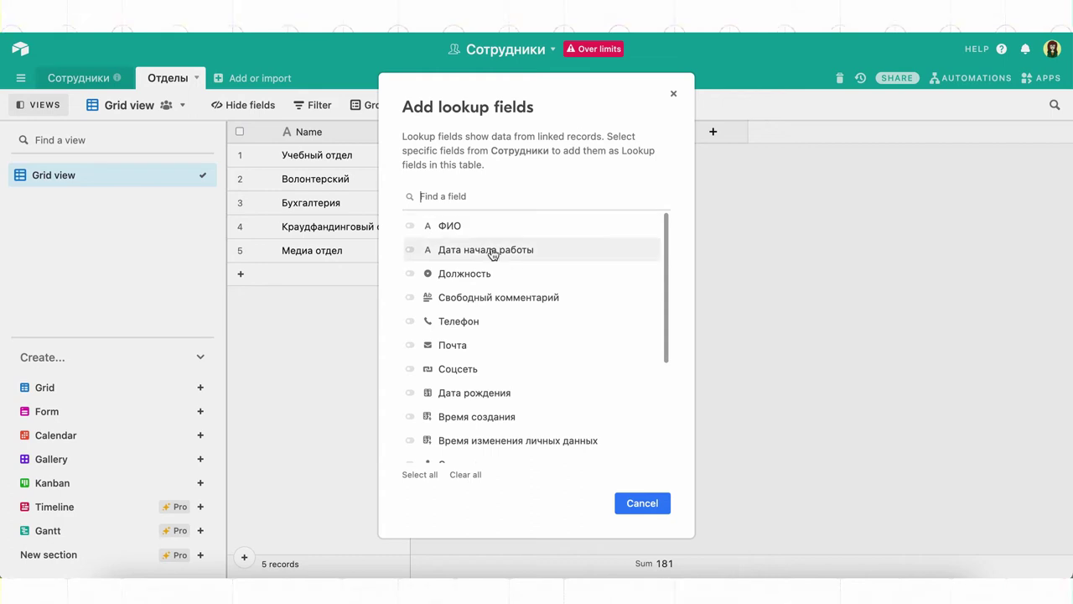
{"action": "left_click", "coordinate": [479, 274]}
{"action": "left_click", "coordinate": [618, 501]}
{"action": "left_click_drag", "start_coordinate": [679, 132], "coordinate": [734, 132]}
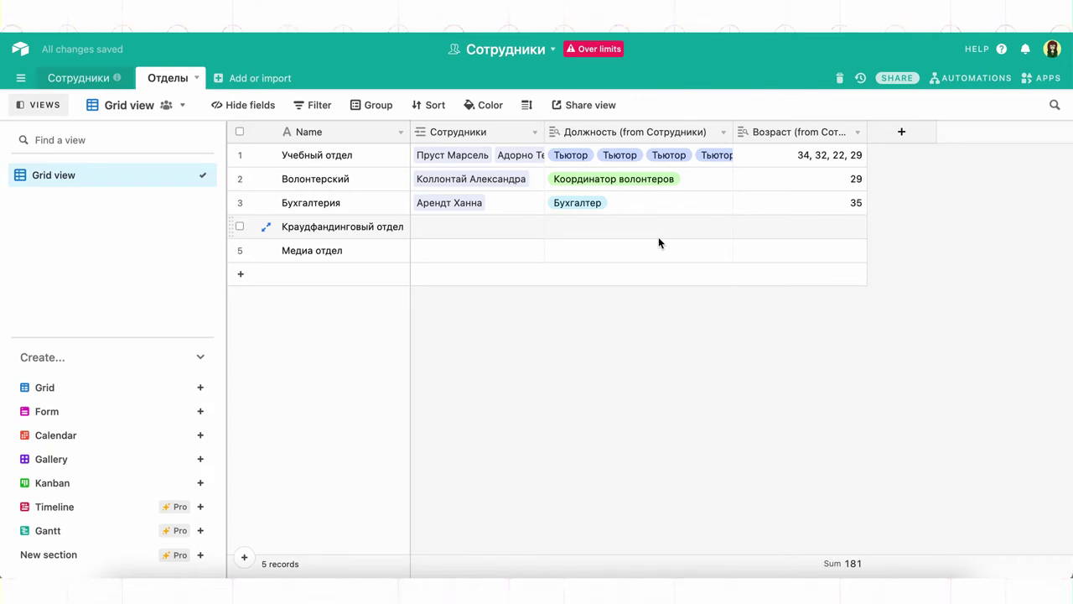
Create a Count field named Количество сотрудников that counts the linked Сотрудники records, and narrow its column
{"action": "left_click", "coordinate": [901, 134]}
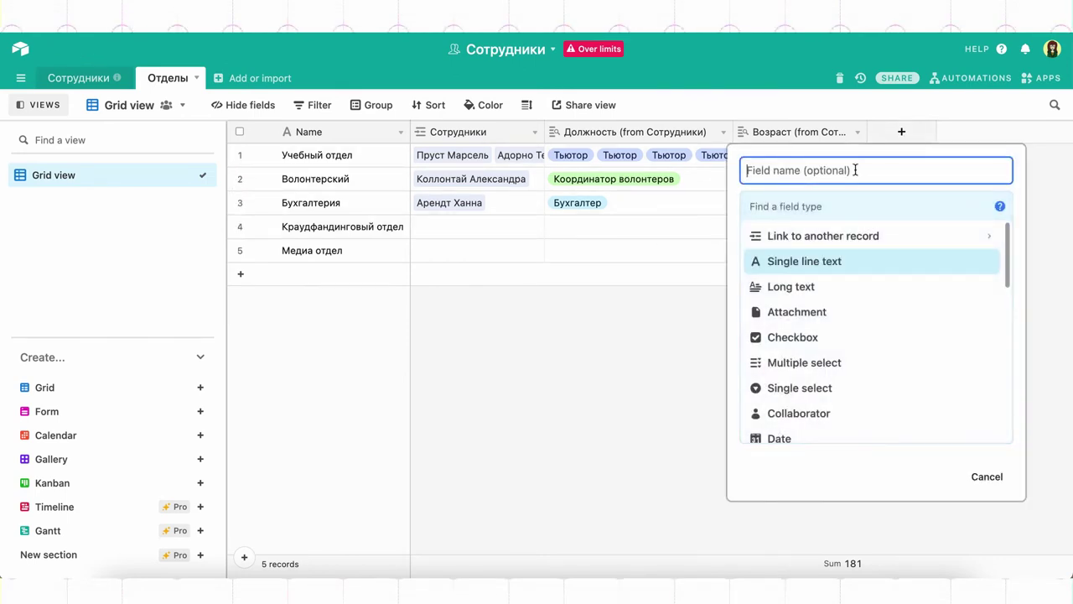
{"action": "scroll", "coordinate": [809, 340], "scroll_direction": "down", "scroll_amount": 1}
{"action": "scroll", "coordinate": [808, 339], "scroll_direction": "down", "scroll_amount": 5}
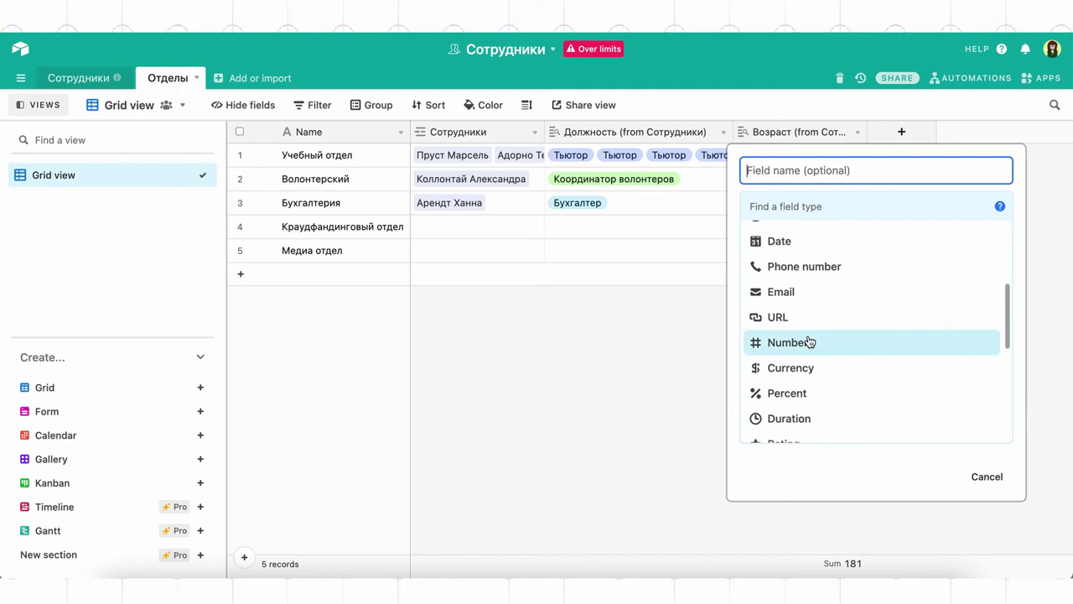
{"action": "left_click", "coordinate": [806, 373]}
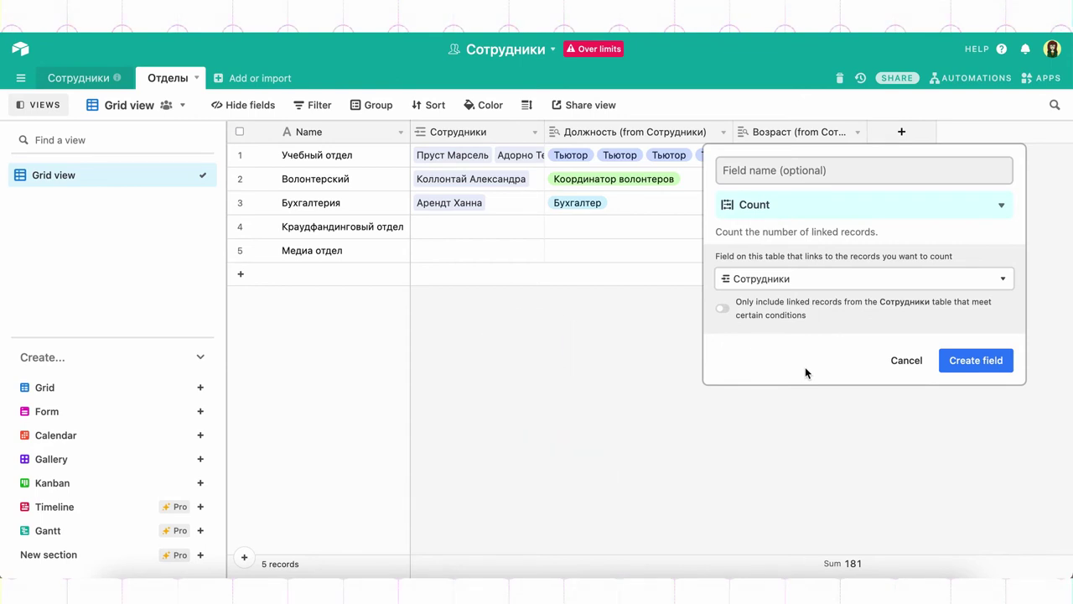
{"action": "left_click", "coordinate": [845, 172]}
{"action": "type", "text": "Количество сотрудников"}
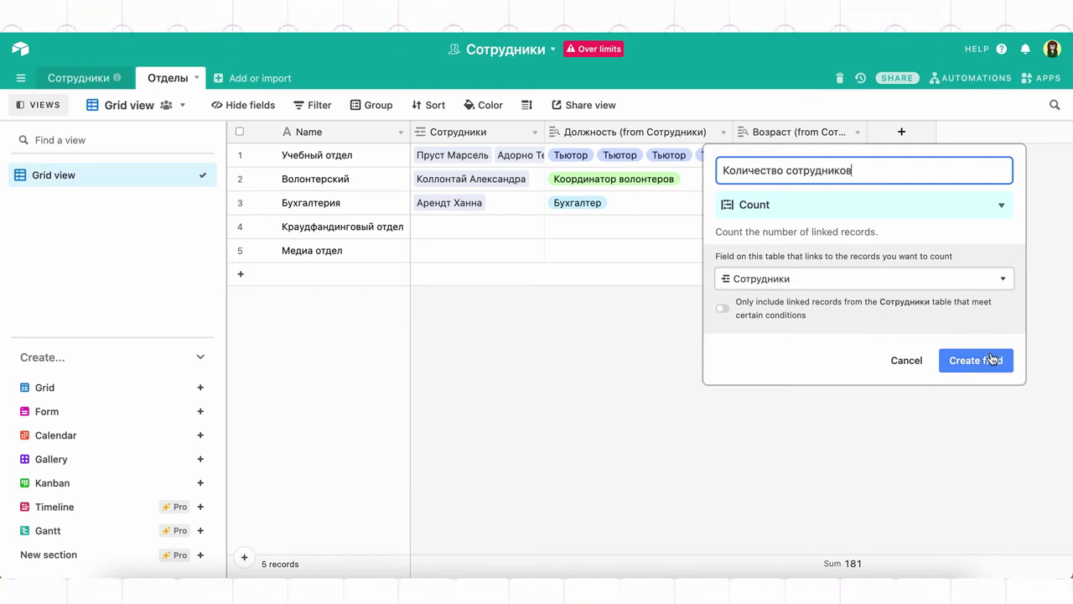
{"action": "left_click", "coordinate": [991, 359]}
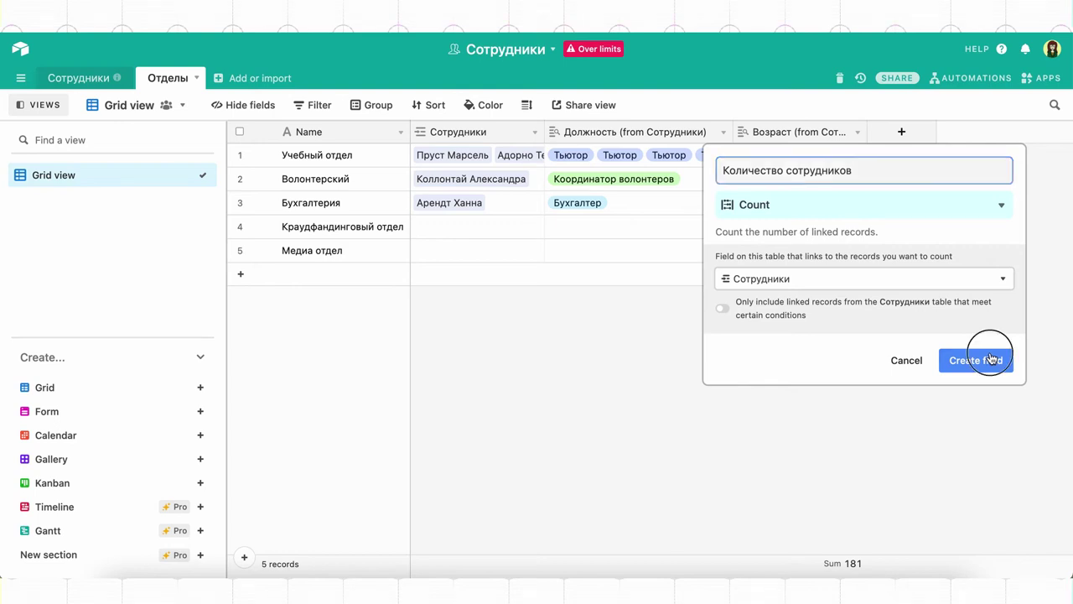
{"action": "left_click_drag", "start_coordinate": [1000, 132], "coordinate": [976, 134]}
Set up another Count field named Новые сотрудники, restricted to linked Сотрудники records that meet certain conditions
{"action": "scroll", "coordinate": [977, 149], "scroll_direction": "right", "scroll_amount": 1}
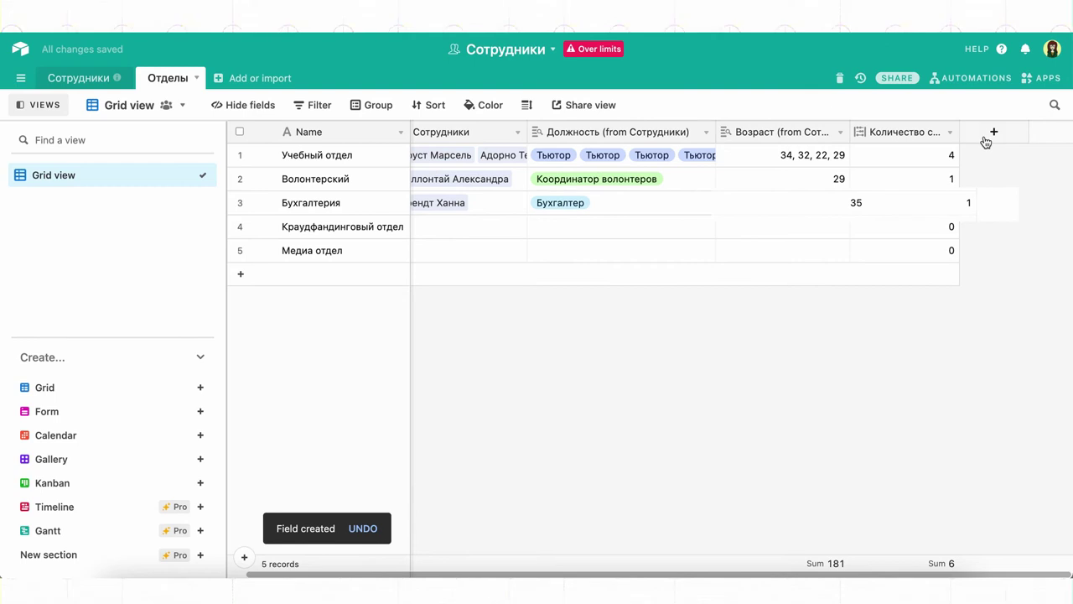
{"action": "left_click", "coordinate": [986, 134]}
{"action": "scroll", "coordinate": [869, 365], "scroll_direction": "down", "scroll_amount": 8}
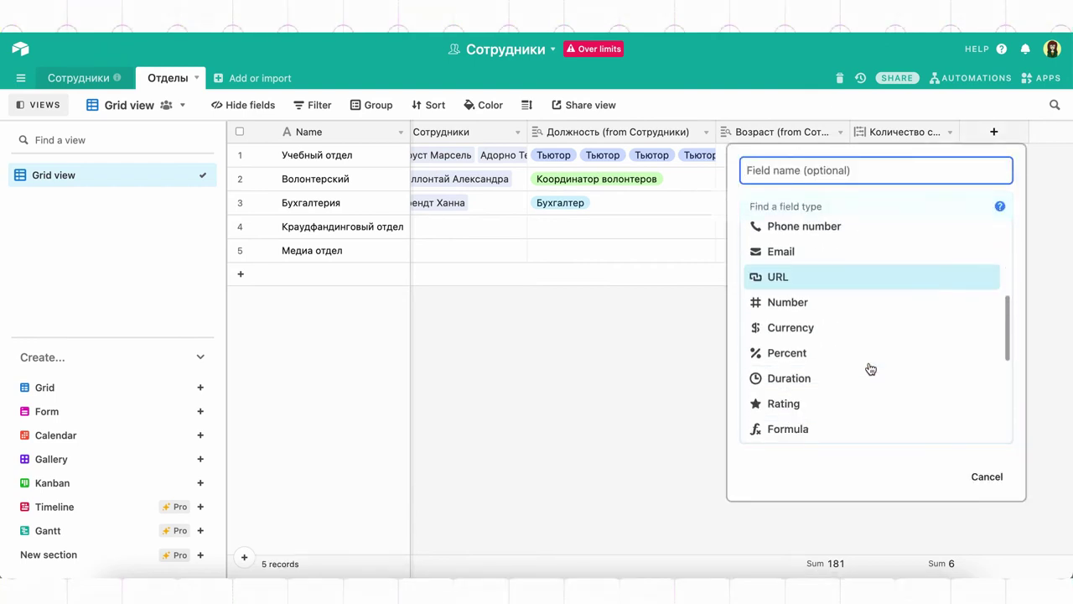
{"action": "left_click", "coordinate": [869, 355]}
{"action": "left_click", "coordinate": [853, 177]}
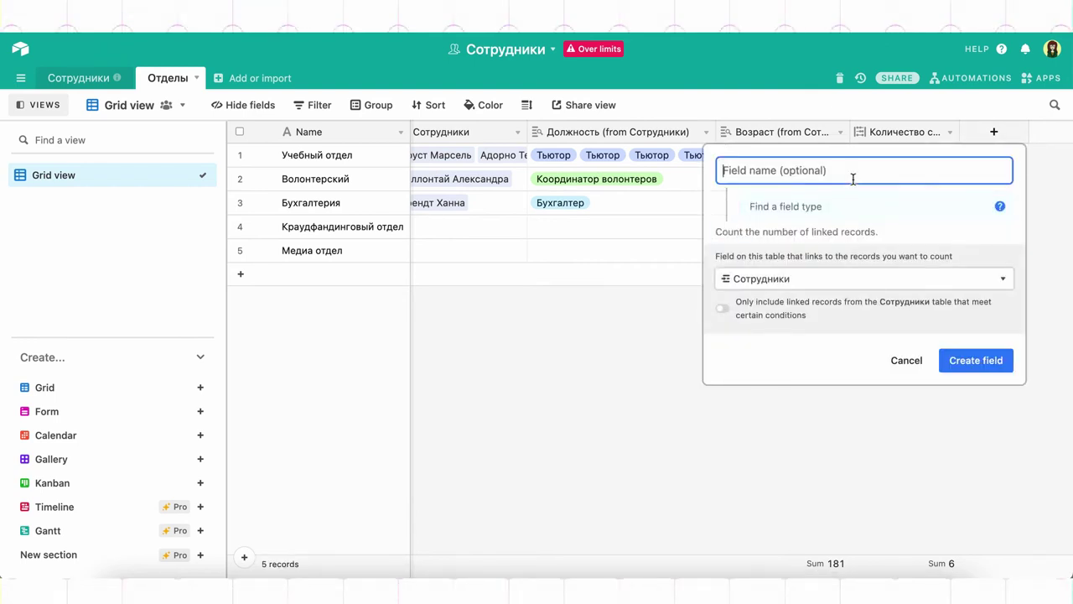
{"action": "type", "text": "Новые сотрудники"}
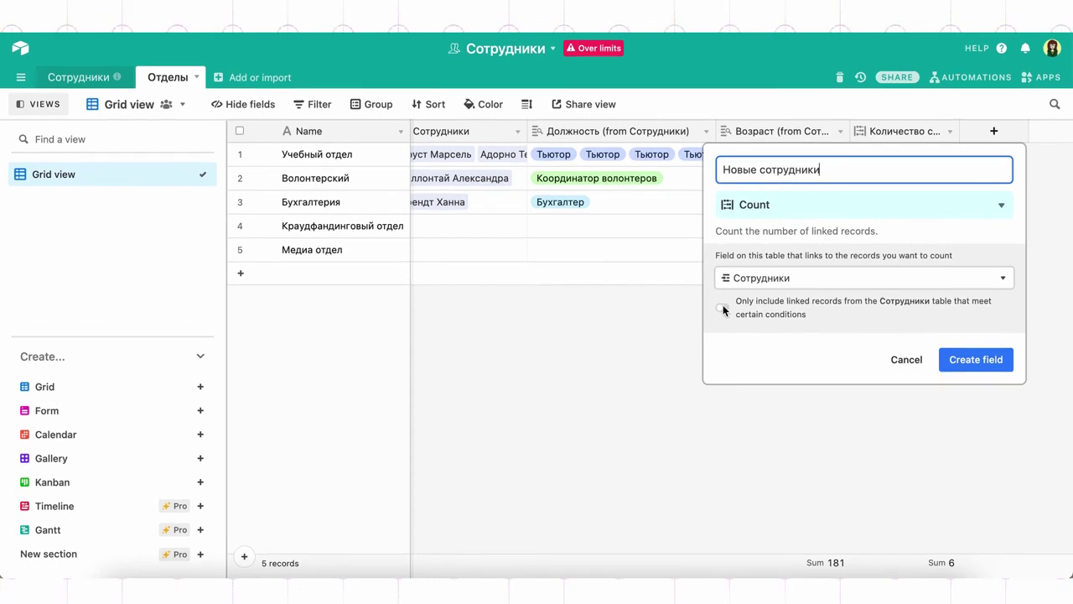
{"action": "left_click", "coordinate": [721, 308]}
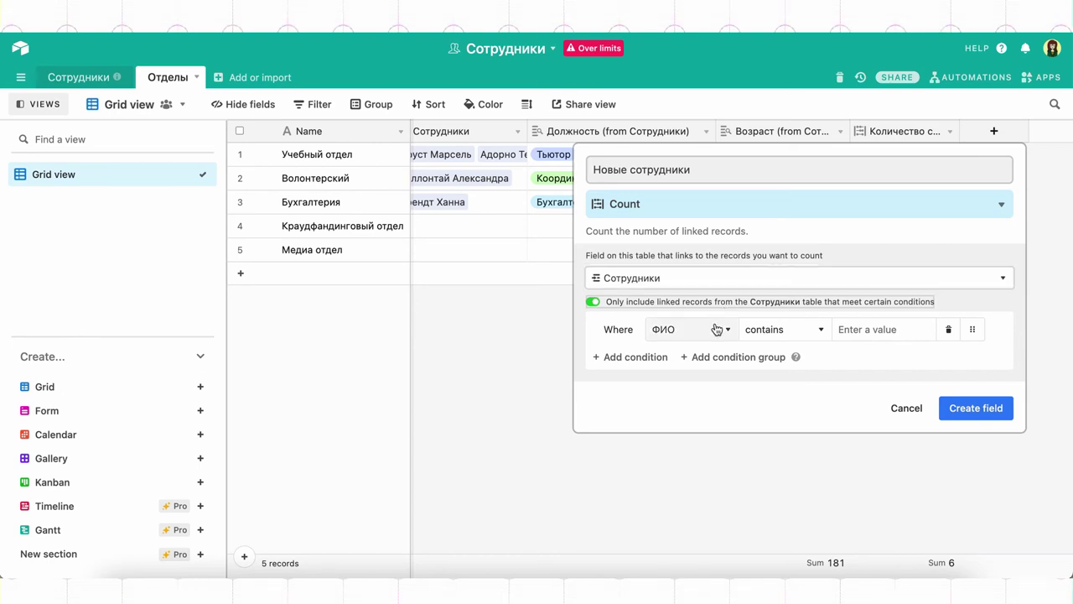
Set the count condition to Дата начала работы is after 90 days ago, create the field, and check the Учебный отдел count
{"action": "left_click", "coordinate": [718, 330]}
{"action": "left_click", "coordinate": [707, 402]}
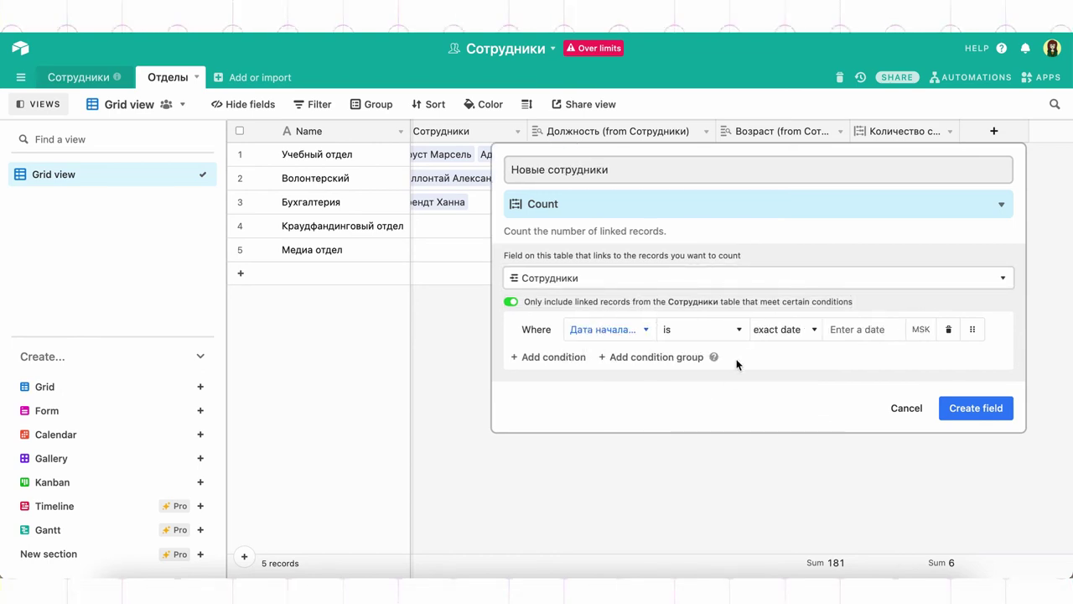
{"action": "left_click", "coordinate": [732, 332]}
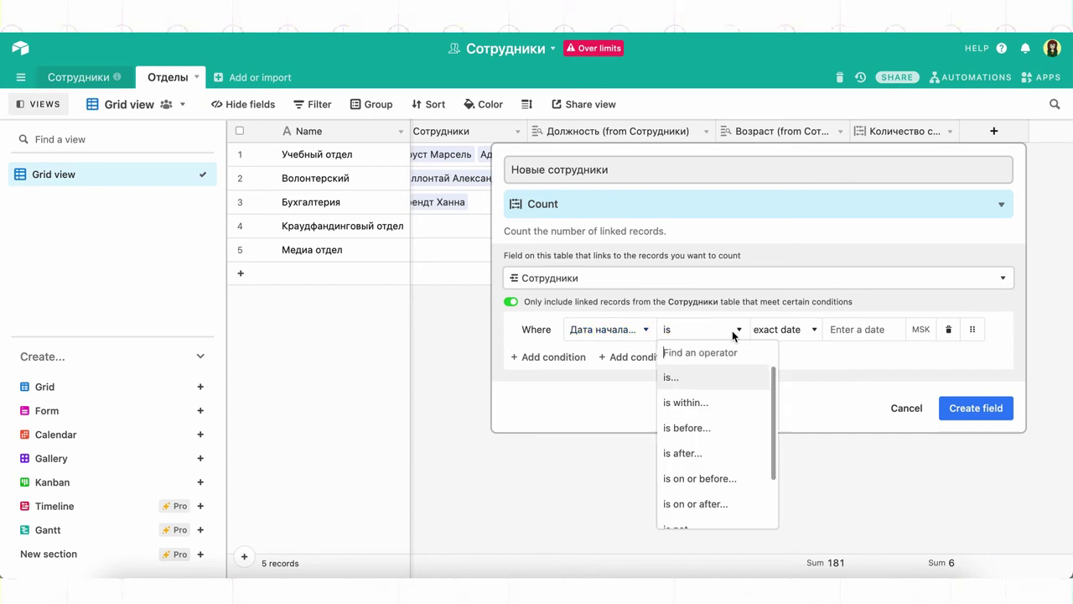
{"action": "left_click", "coordinate": [715, 458]}
{"action": "left_click", "coordinate": [809, 343]}
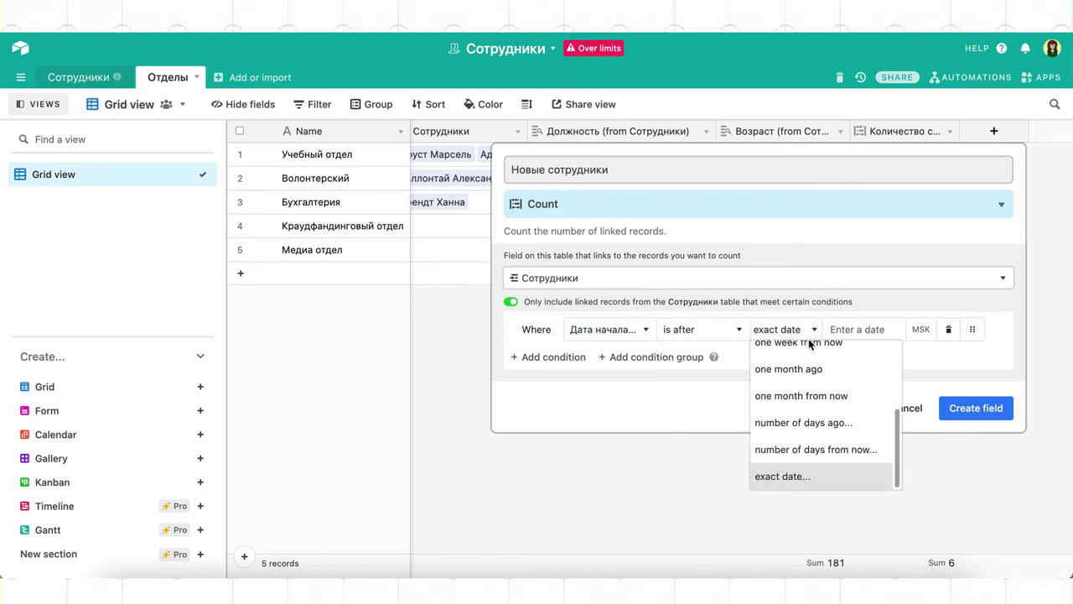
{"action": "left_click", "coordinate": [806, 423]}
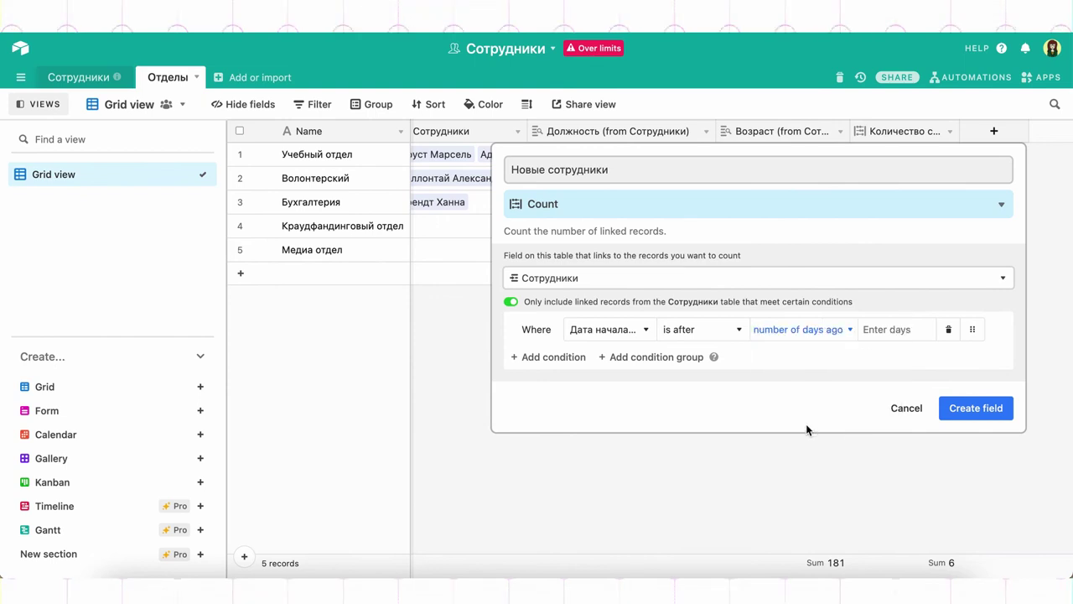
{"action": "left_click", "coordinate": [891, 328]}
{"action": "type", "text": "90"}
{"action": "left_click", "coordinate": [894, 377]}
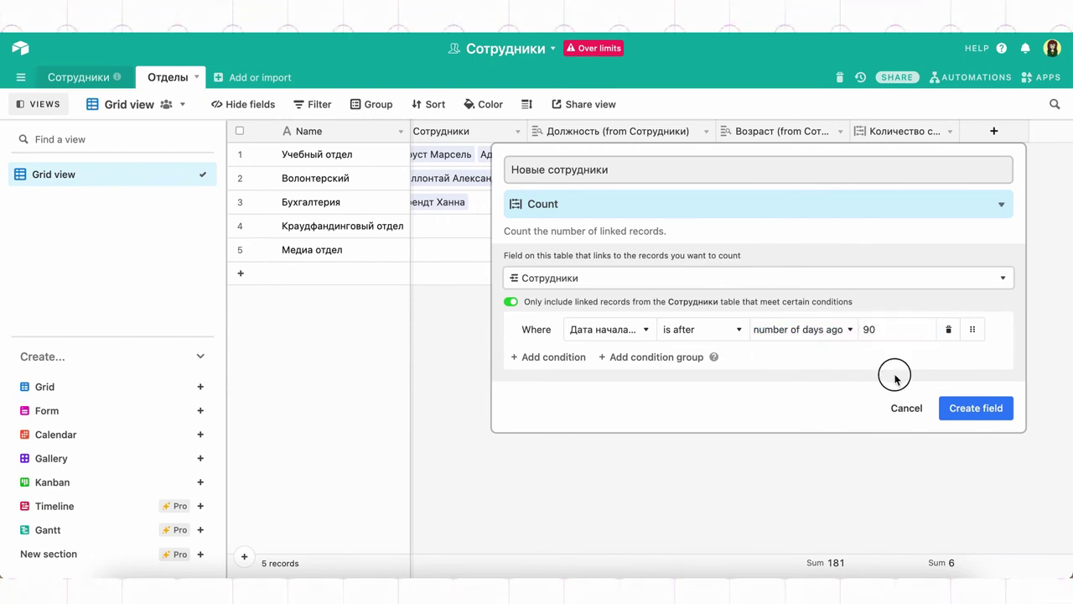
{"action": "left_click", "coordinate": [975, 408]}
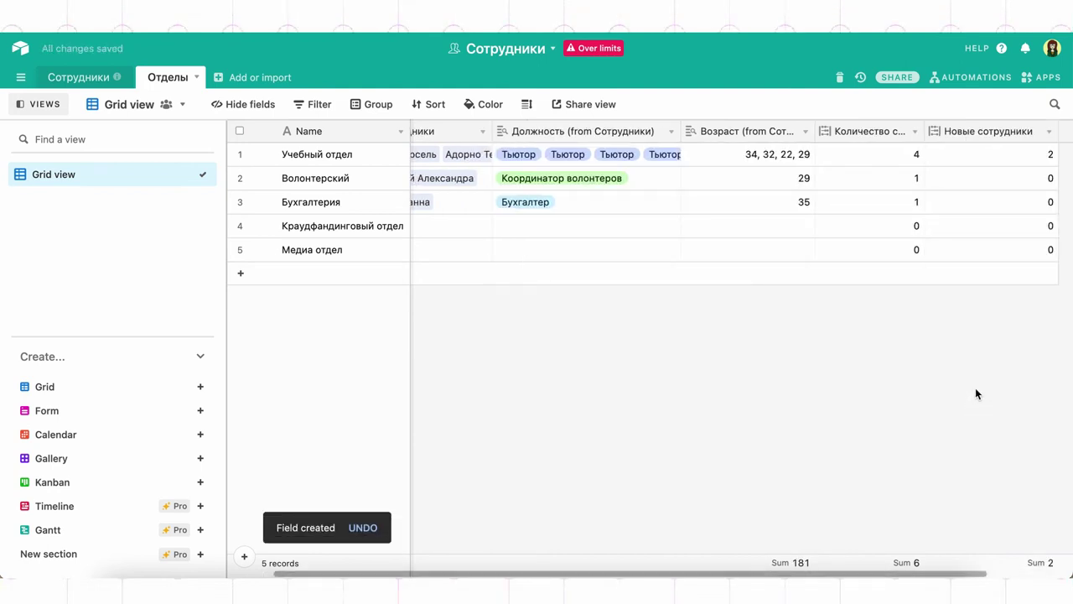
{"action": "left_click", "coordinate": [991, 157]}
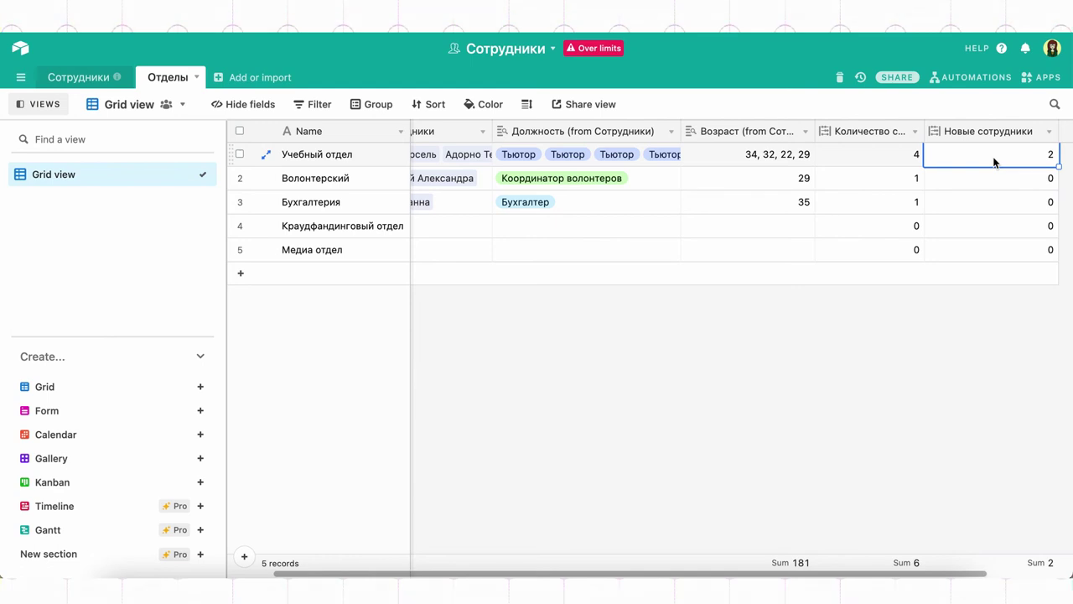
Set up a Rollup field in the Отделы table that summarizes Должность from the linked Сотрудники records
{"action": "scroll", "coordinate": [993, 162], "scroll_direction": "right", "scroll_amount": 4}
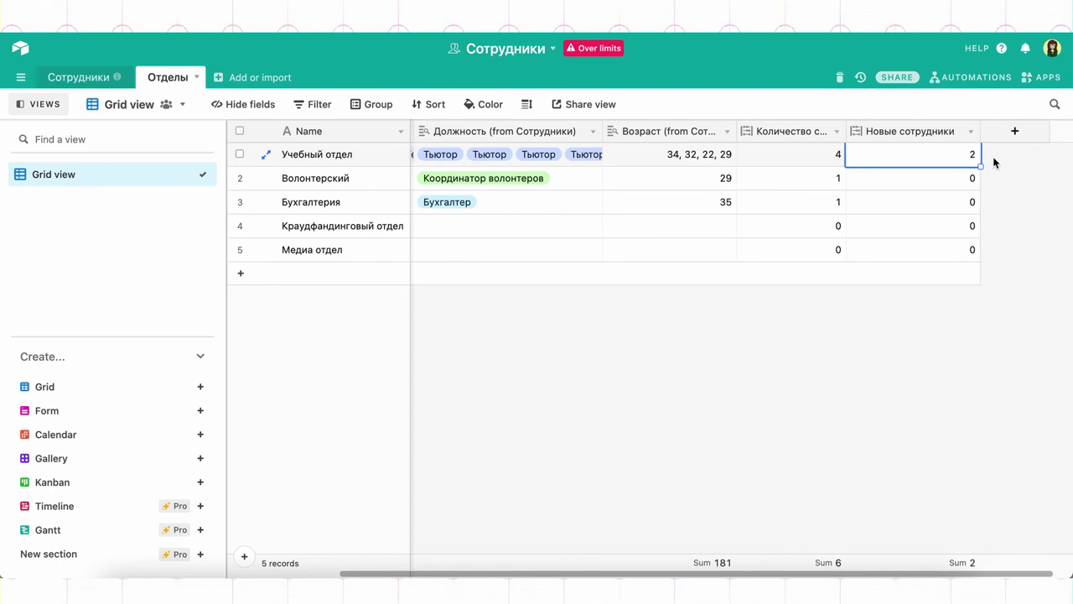
{"action": "left_click", "coordinate": [990, 131]}
{"action": "scroll", "coordinate": [843, 419], "scroll_direction": "down", "scroll_amount": 5}
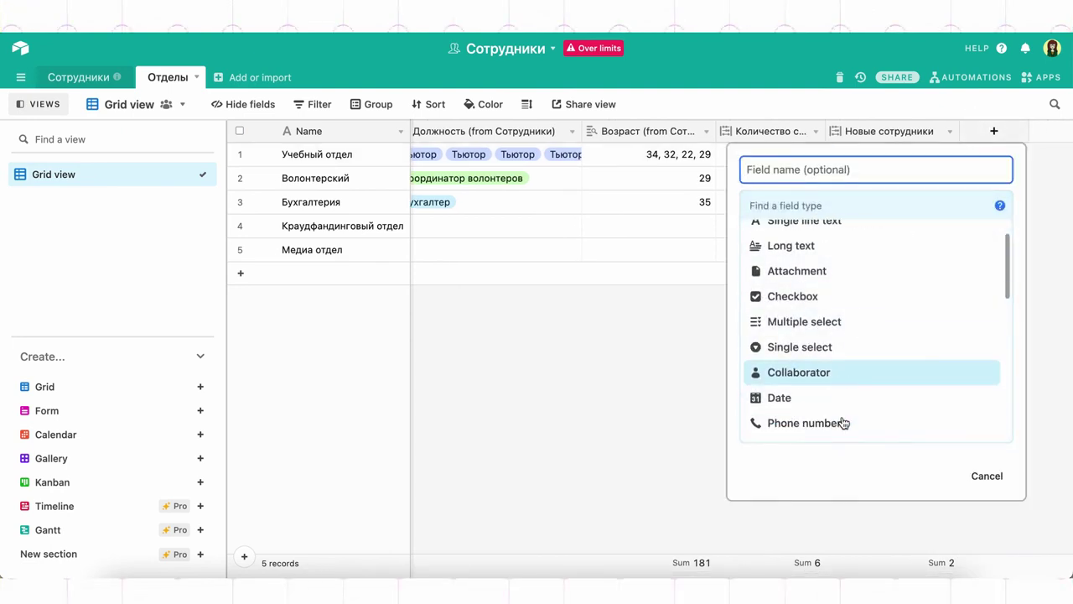
{"action": "scroll", "coordinate": [844, 423], "scroll_direction": "down", "scroll_amount": 4}
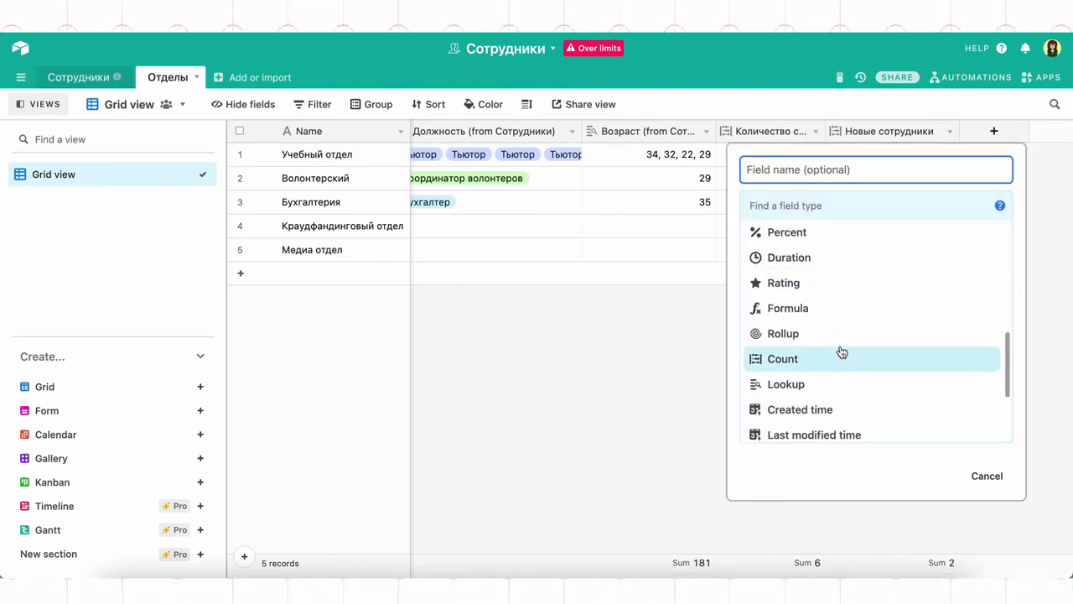
{"action": "left_click", "coordinate": [844, 335]}
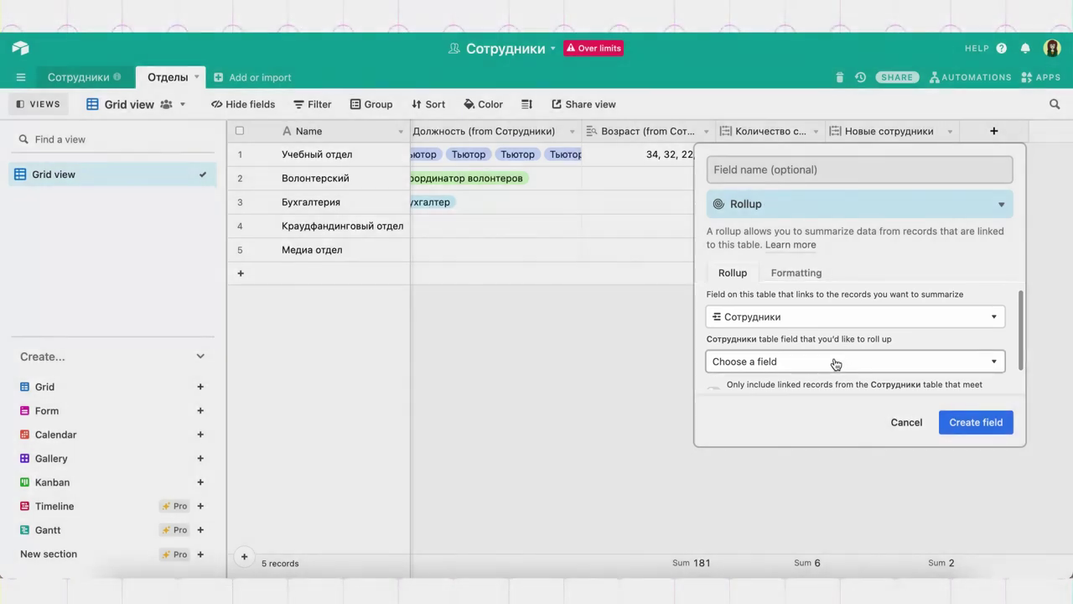
{"action": "left_click", "coordinate": [835, 362]}
{"action": "left_click", "coordinate": [786, 460]}
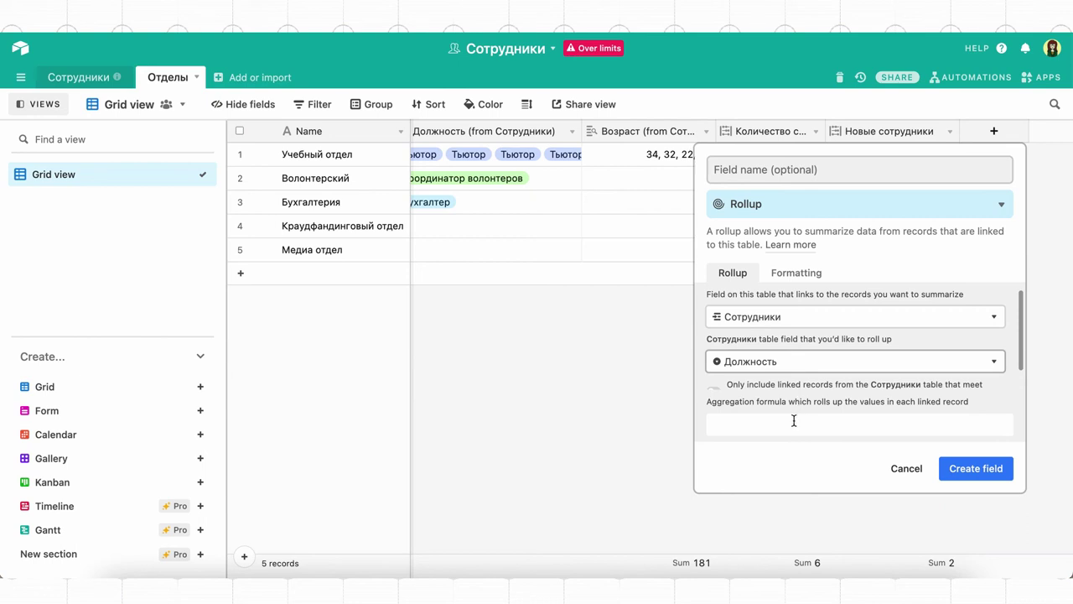
Set the rollup's aggregation formula to ARRAYUNIQUE(values) and create the field
{"action": "left_click", "coordinate": [793, 422]}
{"action": "scroll", "coordinate": [776, 493], "scroll_direction": "down", "scroll_amount": 10}
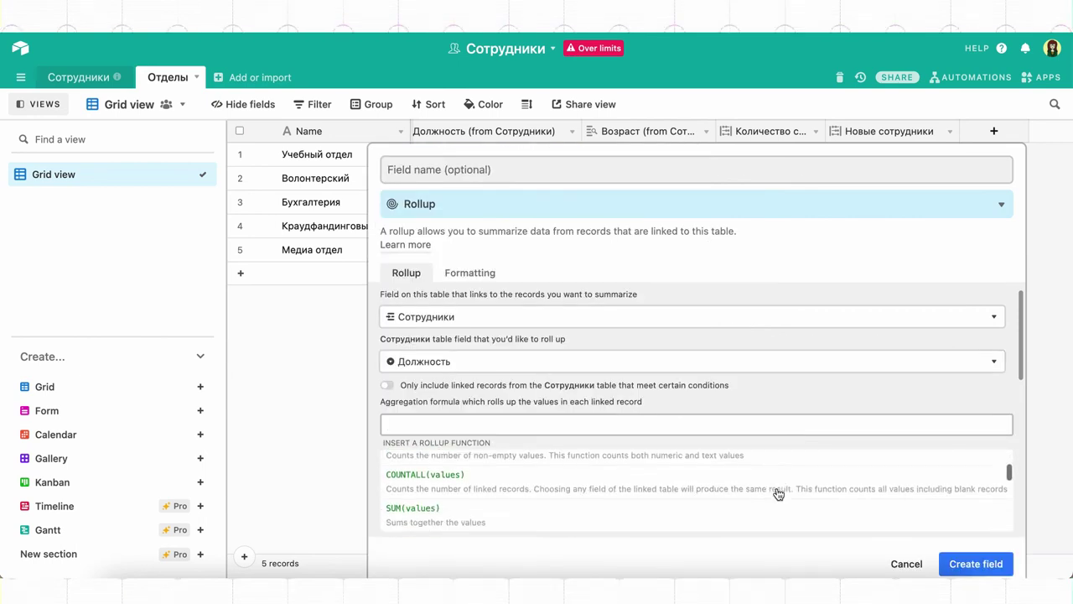
{"action": "scroll", "coordinate": [777, 494], "scroll_direction": "down", "scroll_amount": 2}
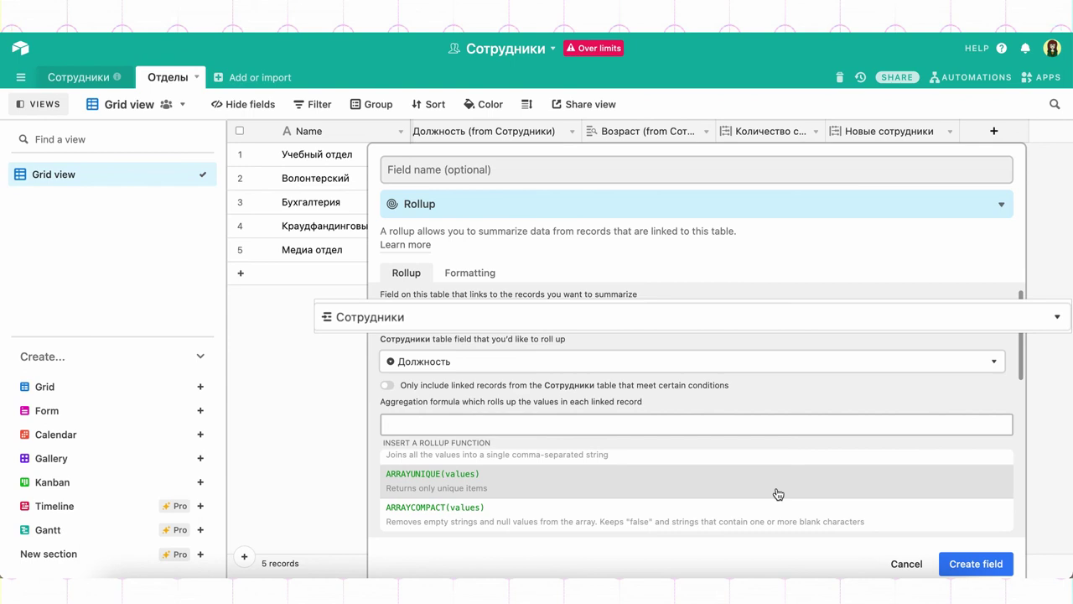
{"action": "left_click", "coordinate": [777, 494]}
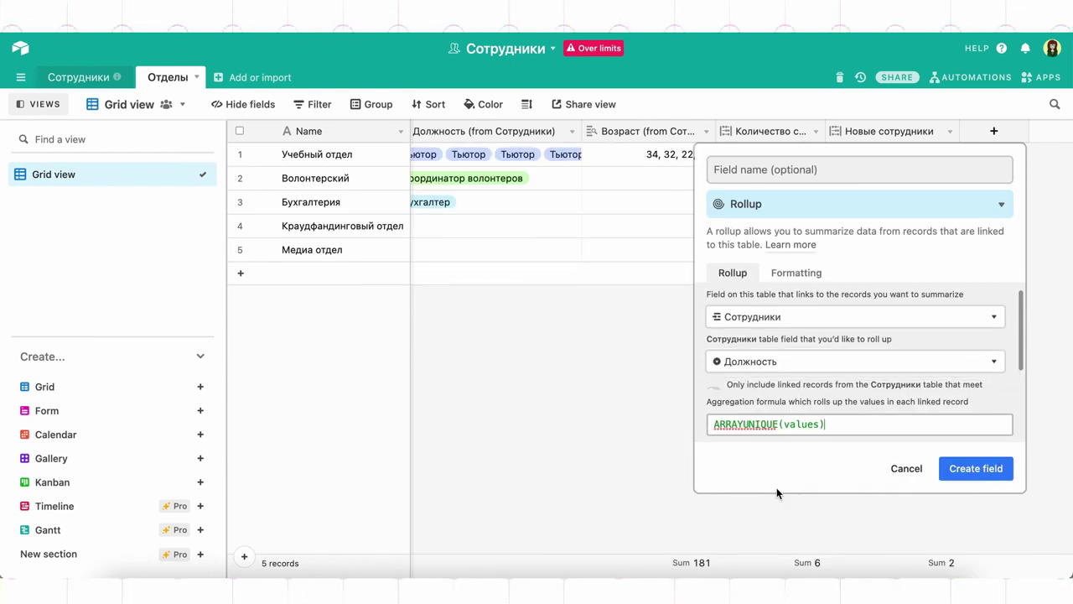
{"action": "left_click", "coordinate": [972, 473]}
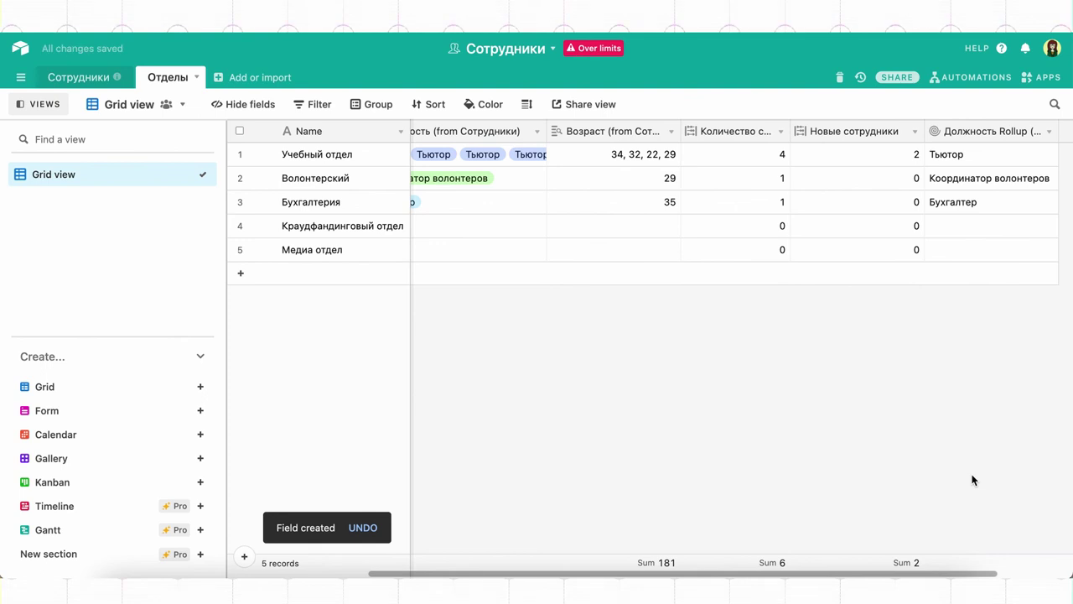
Move the Должность Rollup column directly after the Должность lookup column and compare their cells for Учебный отдел
{"action": "left_click_drag", "start_coordinate": [994, 132], "coordinate": [585, 118]}
{"action": "scroll", "coordinate": [579, 172], "scroll_direction": "left", "scroll_amount": 3}
{"action": "left_click", "coordinate": [562, 159]}
{"action": "left_click", "coordinate": [683, 163]}
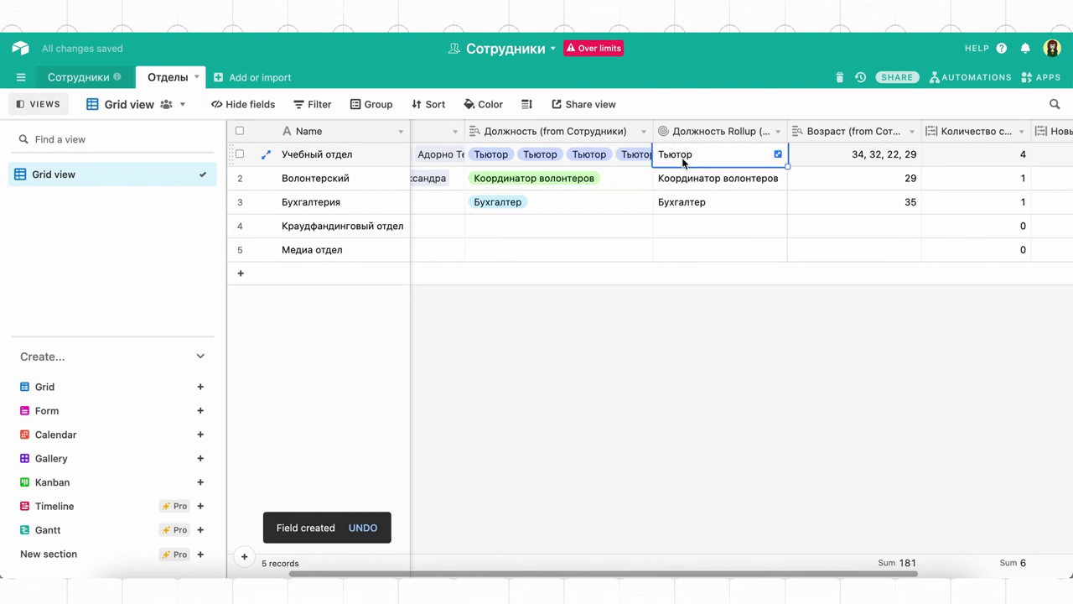